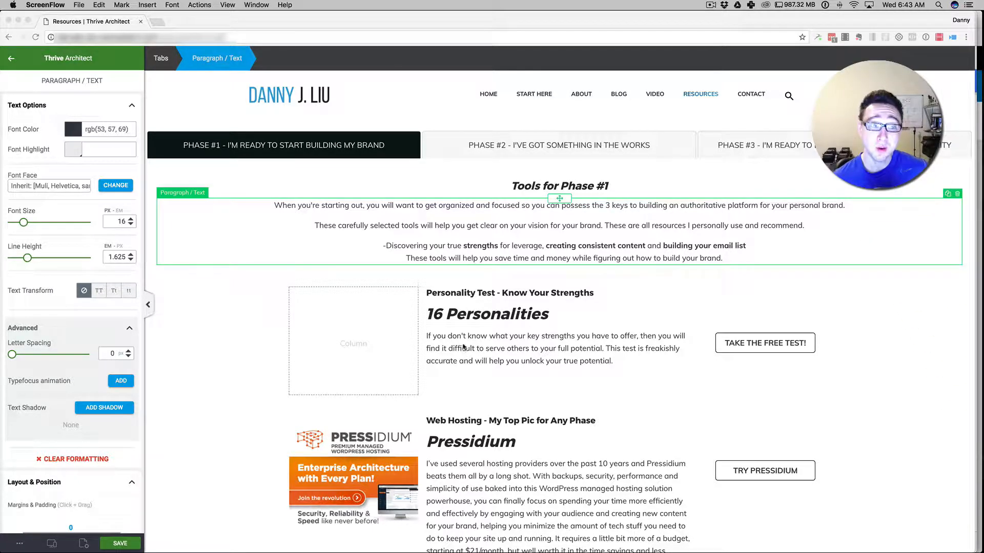
- Open the live website in a new tab and review its Resources page at desktop width
{"action": "left_click", "coordinate": [156, 22]}
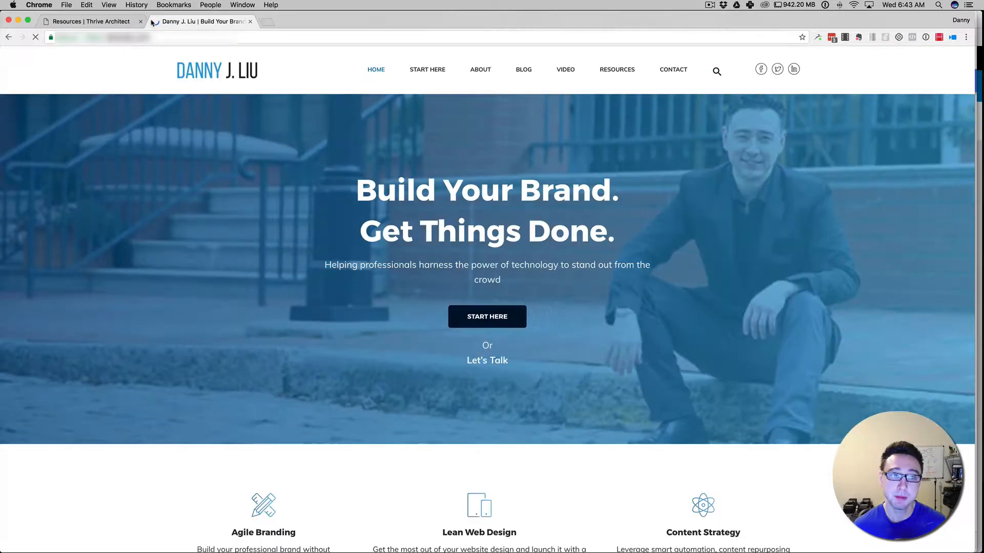
{"action": "left_click", "coordinate": [627, 70]}
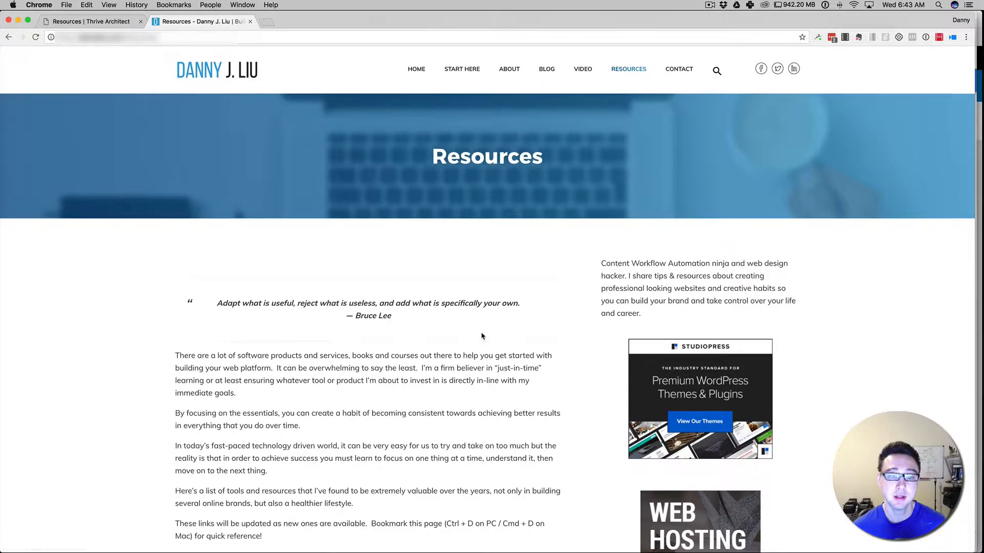
{"action": "scroll", "coordinate": [482, 336], "scroll_direction": "down", "scroll_amount": 3}
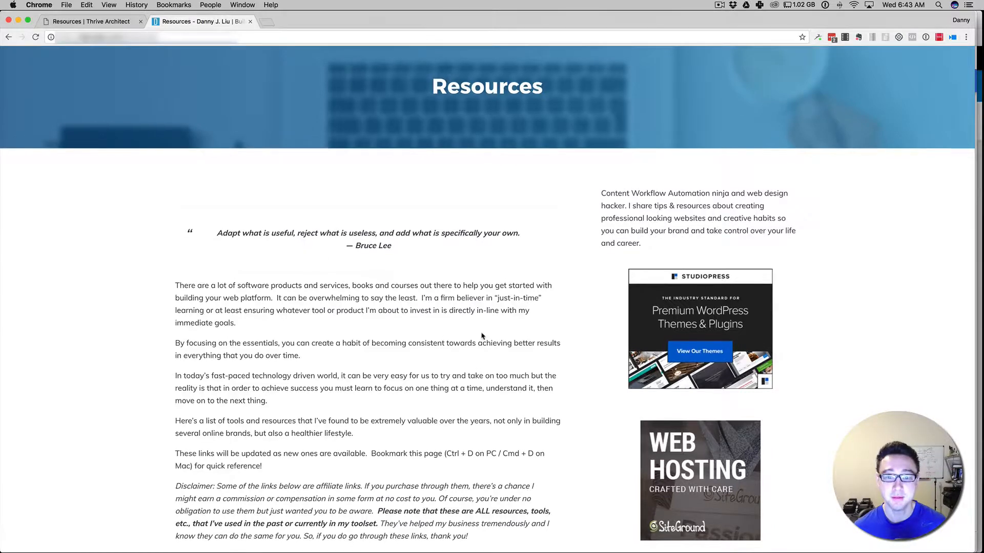
{"action": "scroll", "coordinate": [482, 335], "scroll_direction": "down", "scroll_amount": 4}
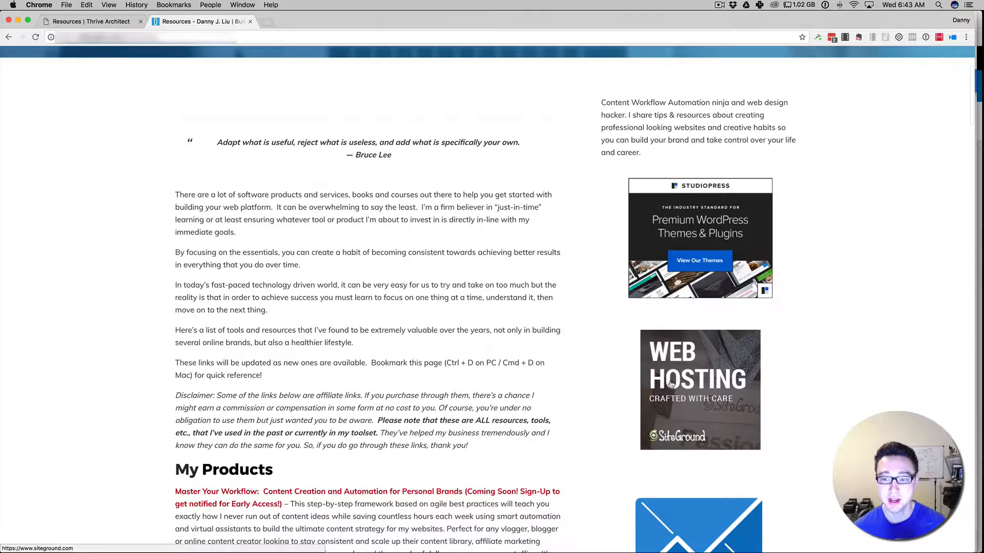
{"action": "scroll", "coordinate": [671, 385], "scroll_direction": "down", "scroll_amount": 5}
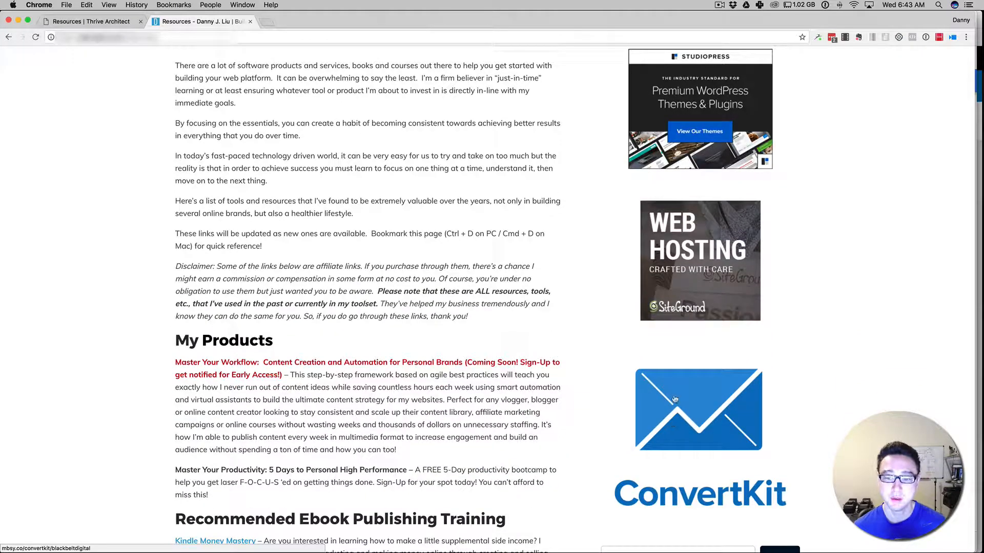
{"action": "scroll", "coordinate": [677, 367], "scroll_direction": "down", "scroll_amount": 5}
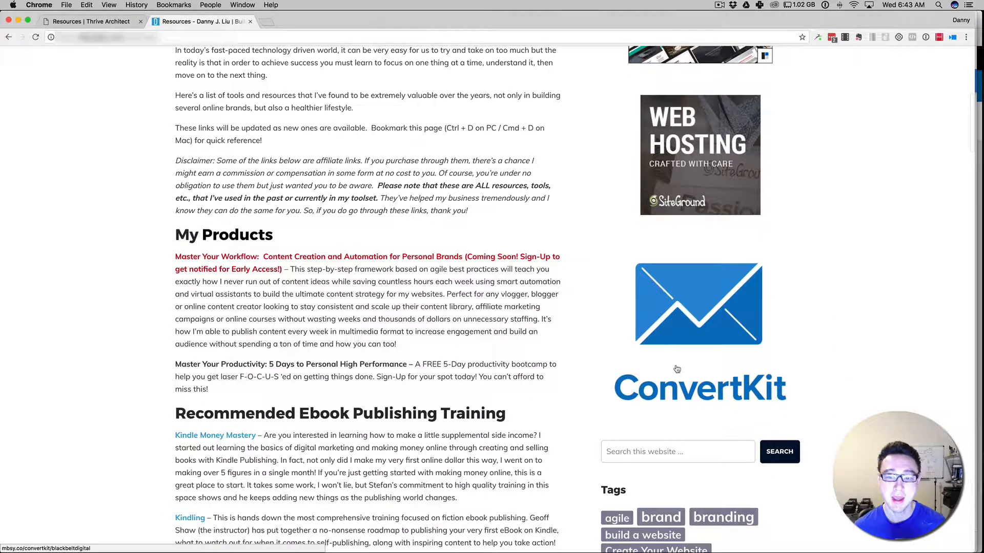
{"action": "scroll", "coordinate": [676, 384], "scroll_direction": "up", "scroll_amount": 2}
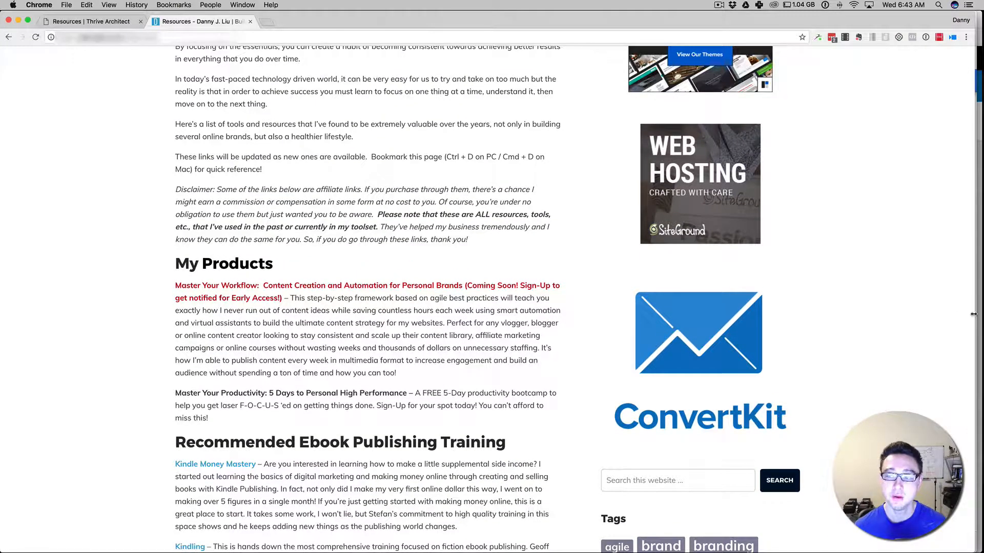
- Narrow the browser window to less than half the screen and examine how the Resources page content and sidebar banners reflow
{"action": "left_click_drag", "start_coordinate": [973, 314], "coordinate": [373, 489]}
{"action": "scroll", "coordinate": [243, 353], "scroll_direction": "down", "scroll_amount": 10}
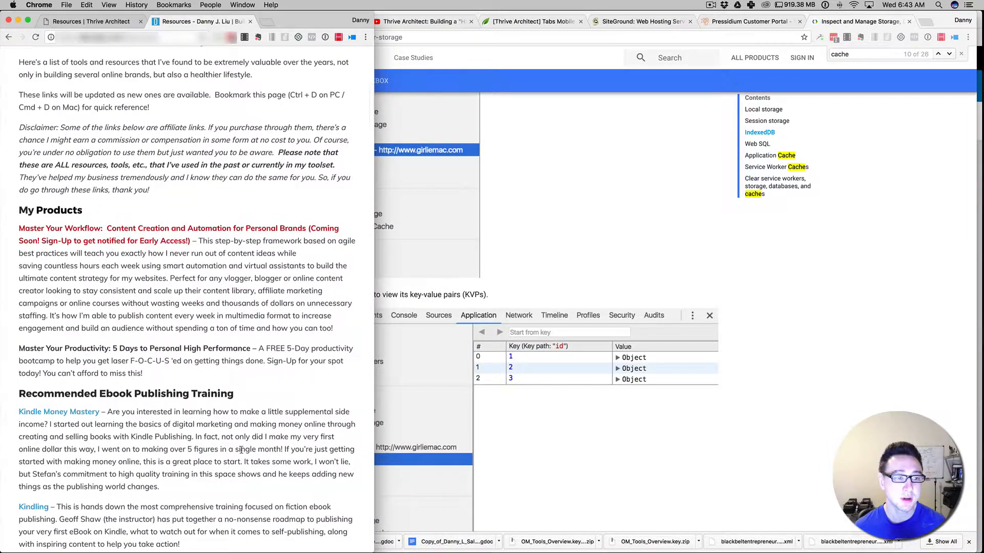
{"action": "scroll", "coordinate": [242, 353], "scroll_direction": "down", "scroll_amount": 15}
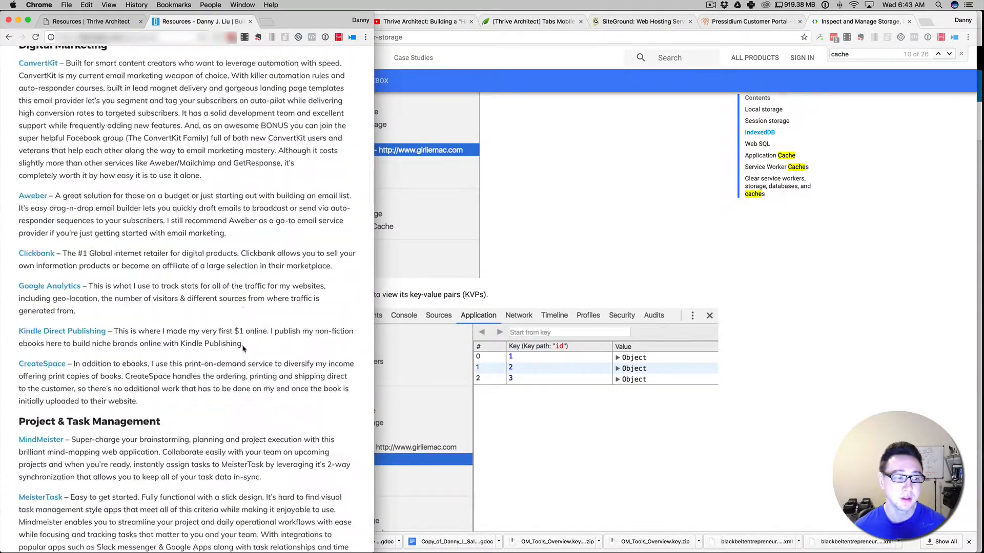
{"action": "scroll", "coordinate": [243, 349], "scroll_direction": "down", "scroll_amount": 15}
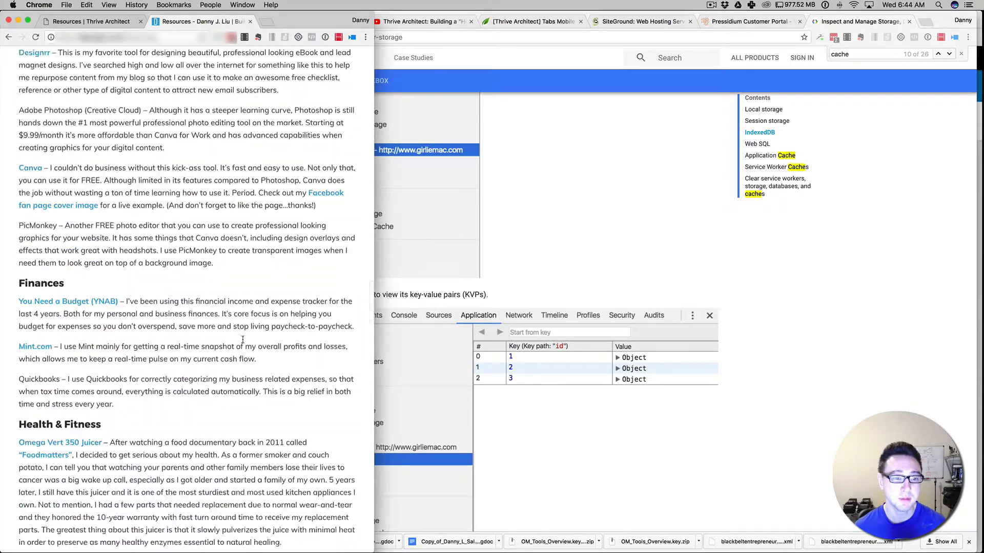
{"action": "scroll", "coordinate": [243, 339], "scroll_direction": "down", "scroll_amount": 15}
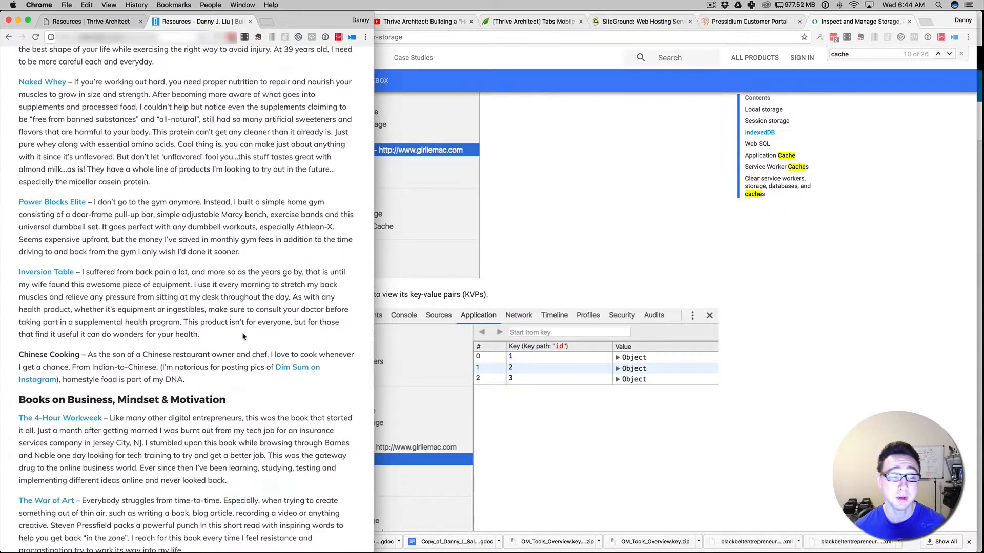
{"action": "scroll", "coordinate": [243, 329], "scroll_direction": "down", "scroll_amount": 5}
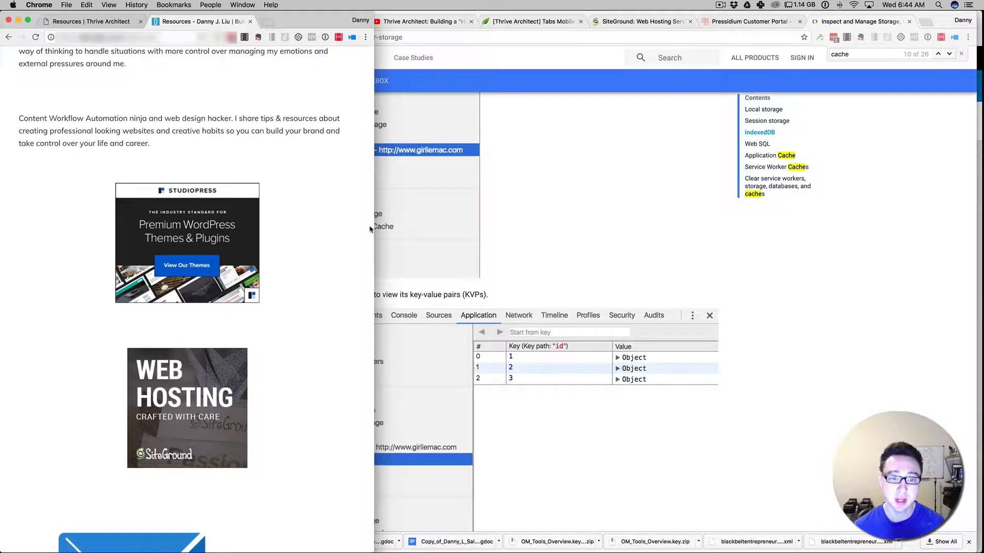
{"action": "scroll", "coordinate": [369, 239], "scroll_direction": "up", "scroll_amount": 2}
{"action": "scroll", "coordinate": [266, 310], "scroll_direction": "up", "scroll_amount": 20}
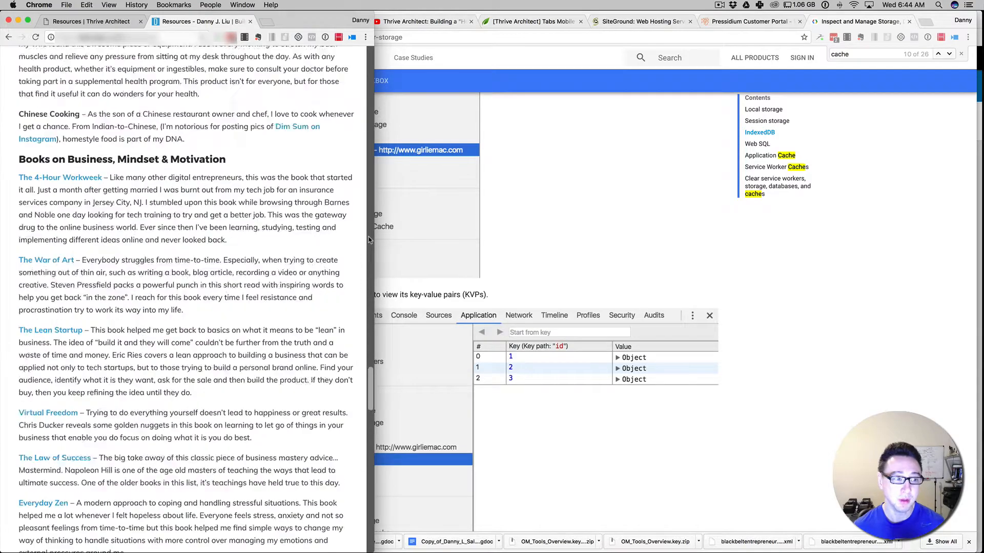
{"action": "scroll", "coordinate": [266, 310], "scroll_direction": "up", "scroll_amount": 2}
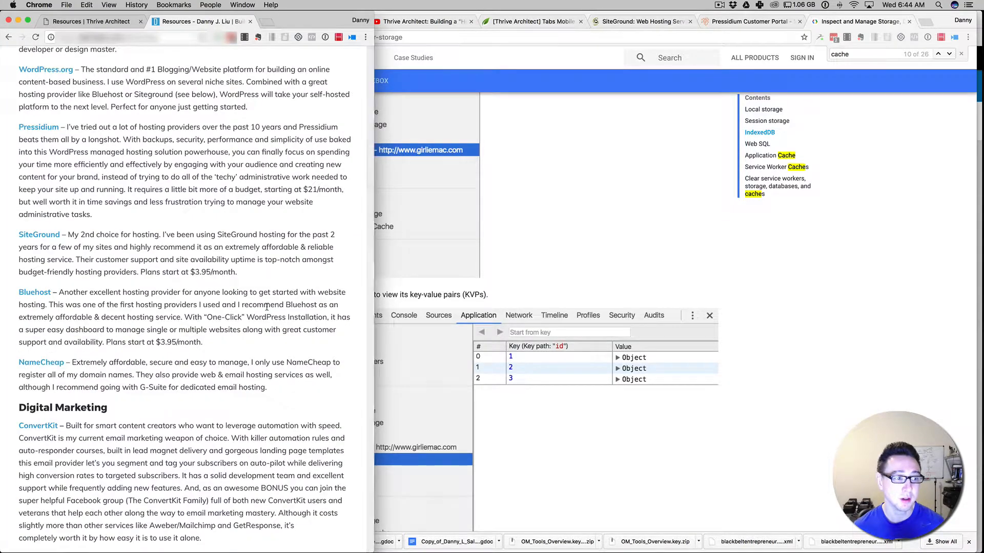
{"action": "scroll", "coordinate": [187, 186], "scroll_direction": "up", "scroll_amount": 6}
{"action": "scroll", "coordinate": [187, 186], "scroll_direction": "up", "scroll_amount": 2}
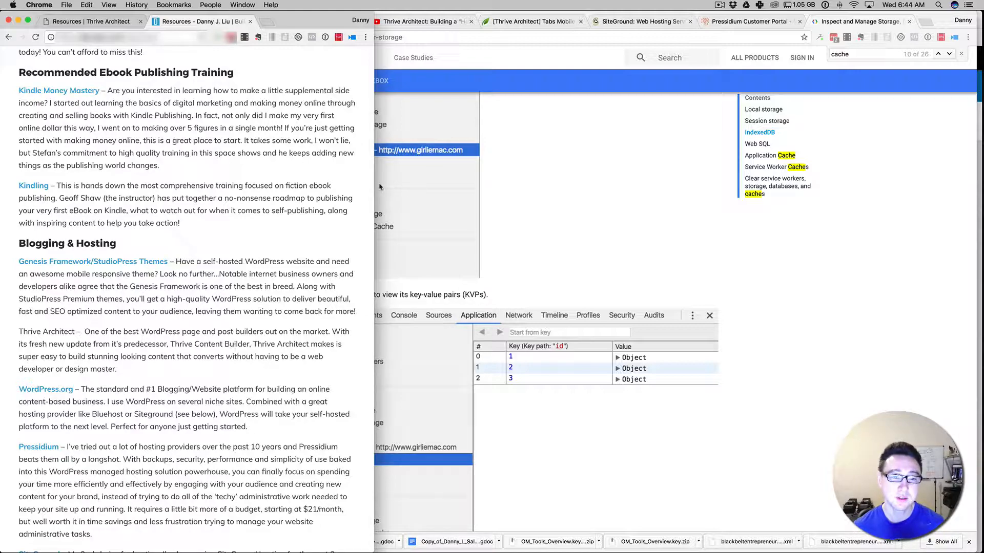
- Restore the browser window to full width and return to the Phase #1 tool listings in the Thrive Architect editor
{"action": "left_click_drag", "start_coordinate": [374, 188], "coordinate": [981, 111]}
{"action": "scroll", "coordinate": [449, 312], "scroll_direction": "up", "scroll_amount": 15}
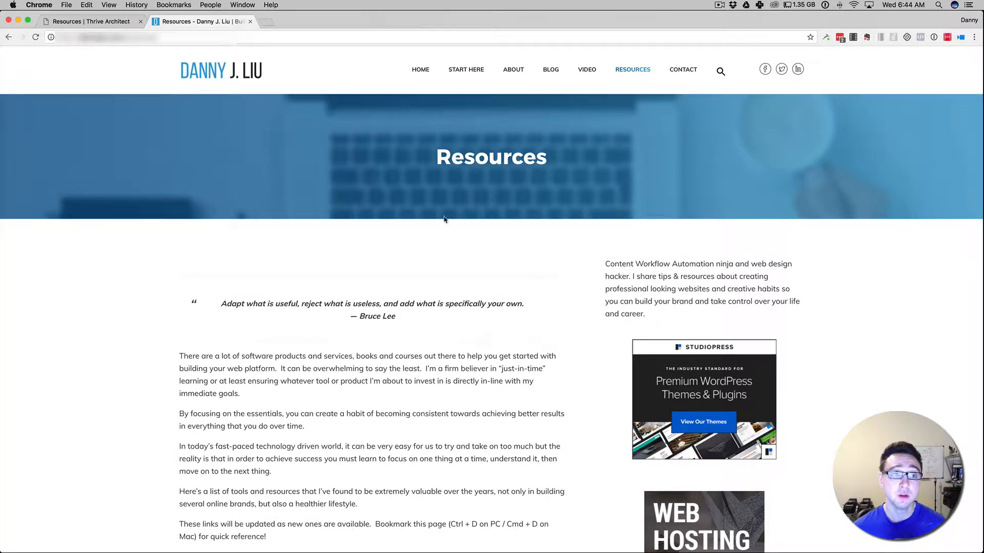
{"action": "left_click", "coordinate": [109, 25]}
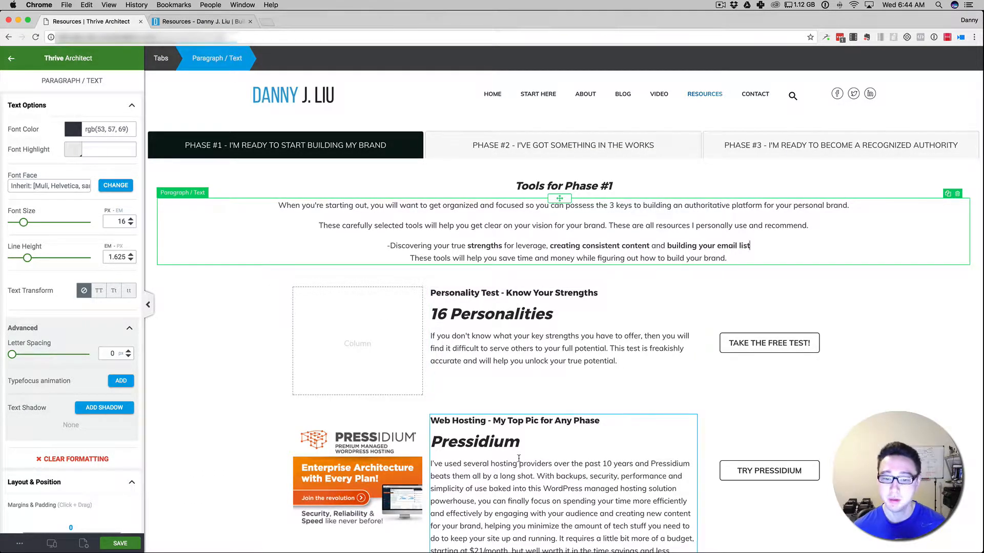
{"action": "scroll", "coordinate": [514, 457], "scroll_direction": "down", "scroll_amount": 5}
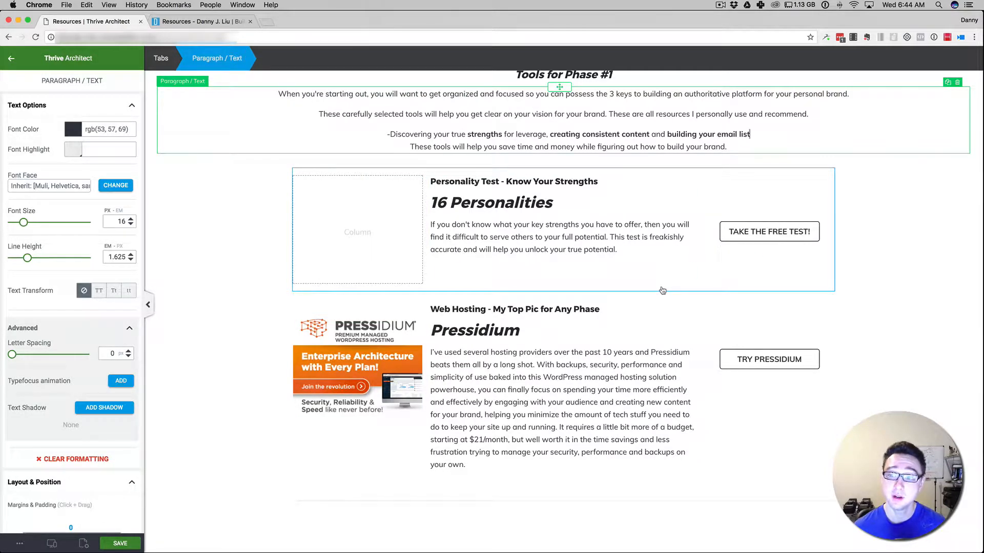
- Preview the Resources page in the tablet layout and in the mobile layout
{"action": "left_click", "coordinate": [51, 545]}
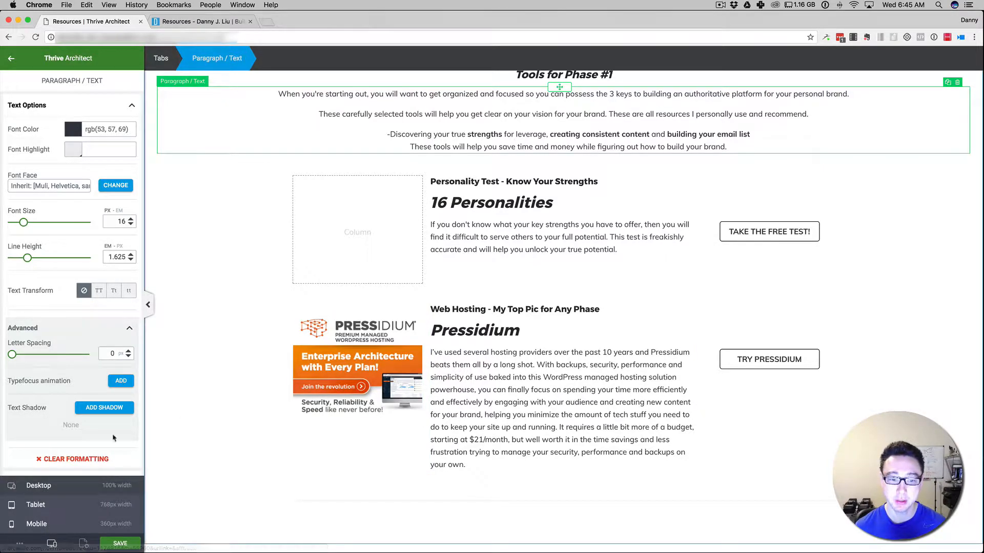
{"action": "left_click", "coordinate": [36, 505]}
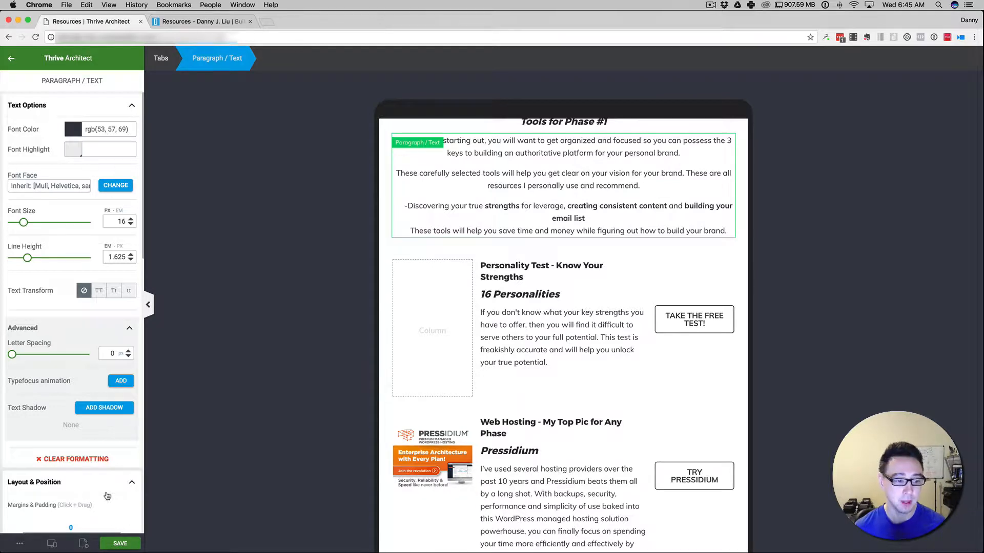
{"action": "left_click", "coordinate": [52, 543]}
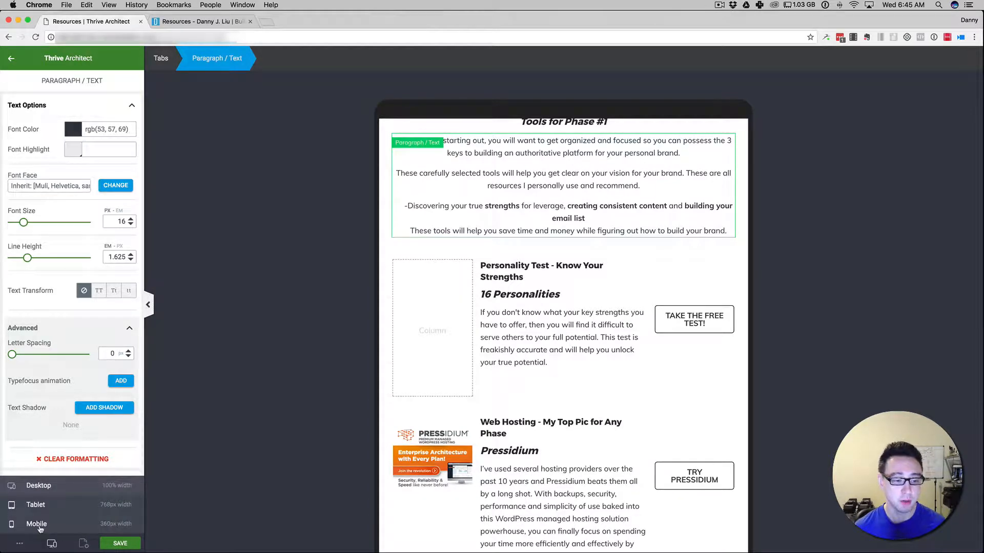
{"action": "left_click", "coordinate": [37, 524]}
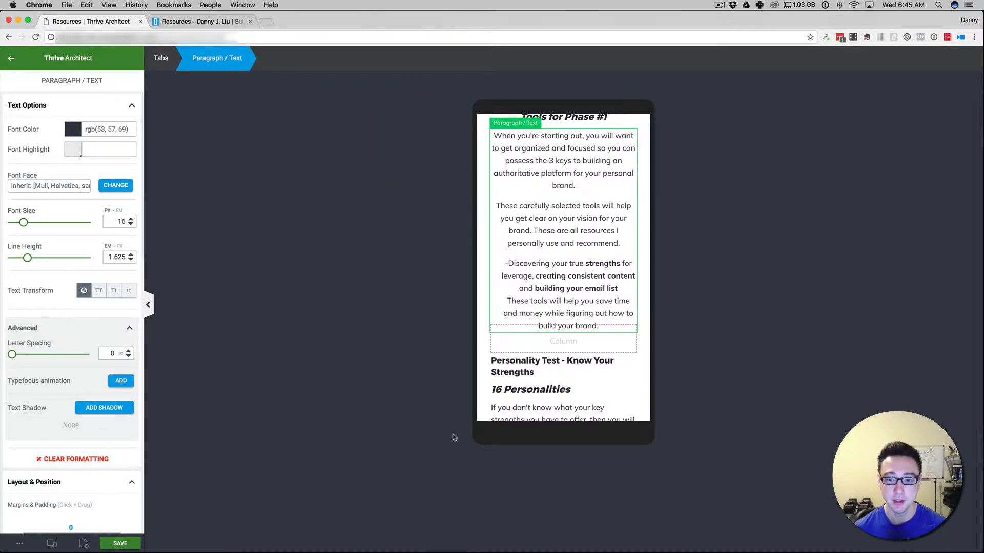
{"action": "scroll", "coordinate": [490, 369], "scroll_direction": "up", "scroll_amount": 4}
{"action": "scroll", "coordinate": [491, 368], "scroll_direction": "down", "scroll_amount": 10}
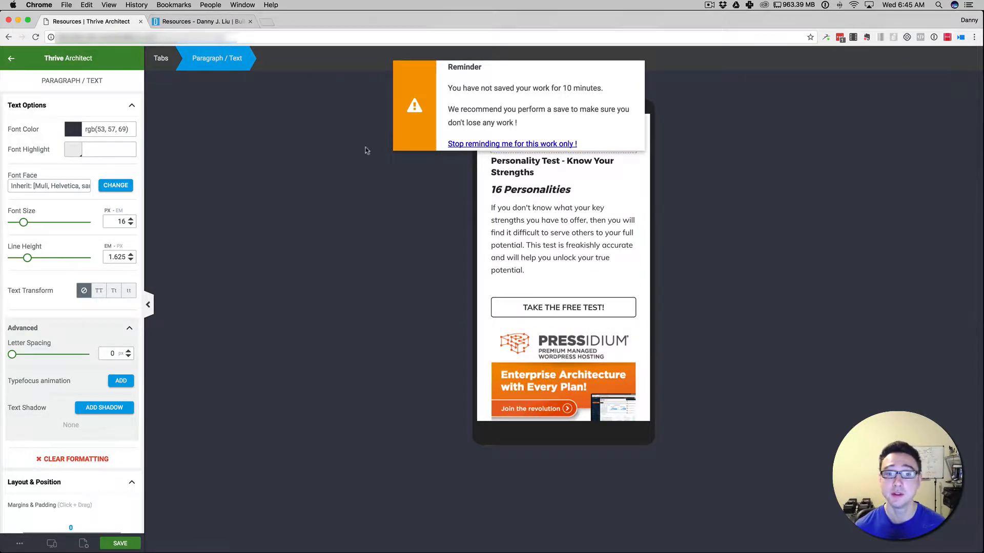
- Dismiss the unsaved-work reminder and save the page
{"action": "left_click", "coordinate": [452, 100]}
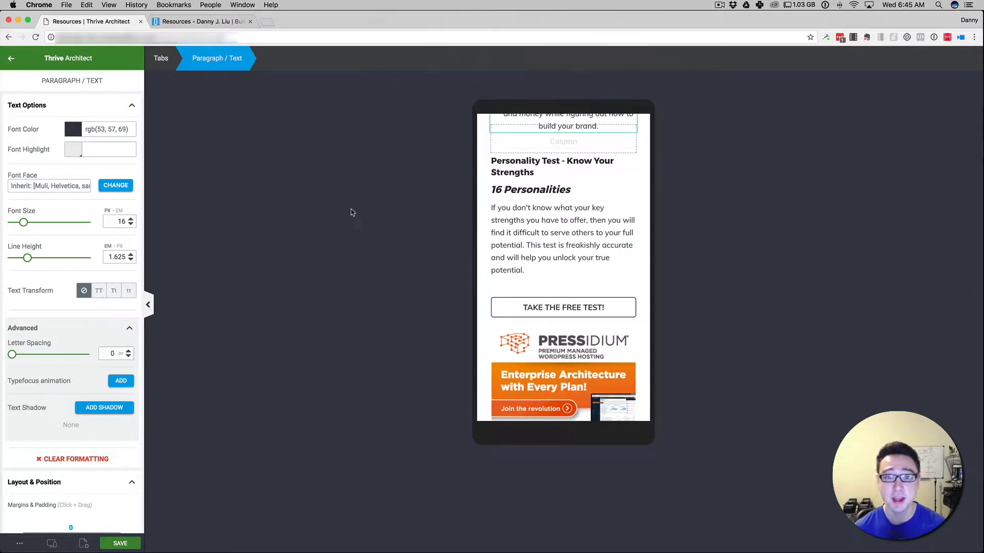
{"action": "left_click", "coordinate": [119, 545]}
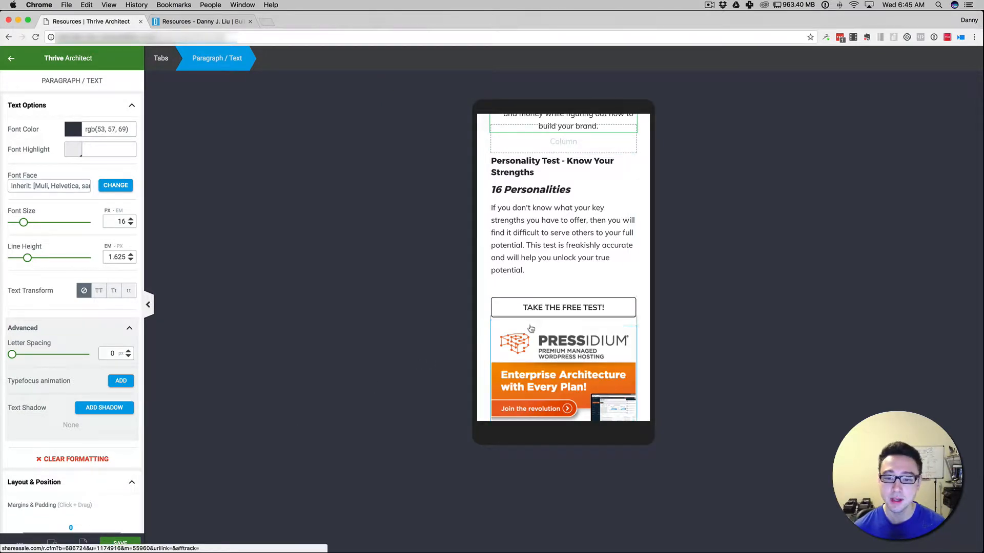
- Examine the mobile layout of the Phase #1 tabs, the 16 Personalities and Pressidium listings, their buttons, and the content below them
{"action": "scroll", "coordinate": [533, 266], "scroll_direction": "up", "scroll_amount": 2}
{"action": "scroll", "coordinate": [533, 267], "scroll_direction": "down", "scroll_amount": 8}
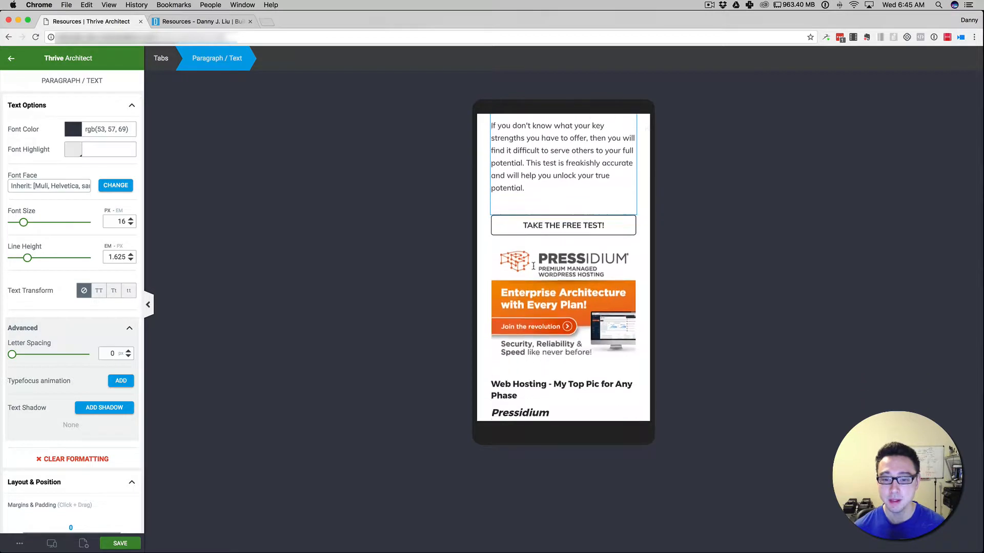
{"action": "scroll", "coordinate": [539, 257], "scroll_direction": "down", "scroll_amount": 5}
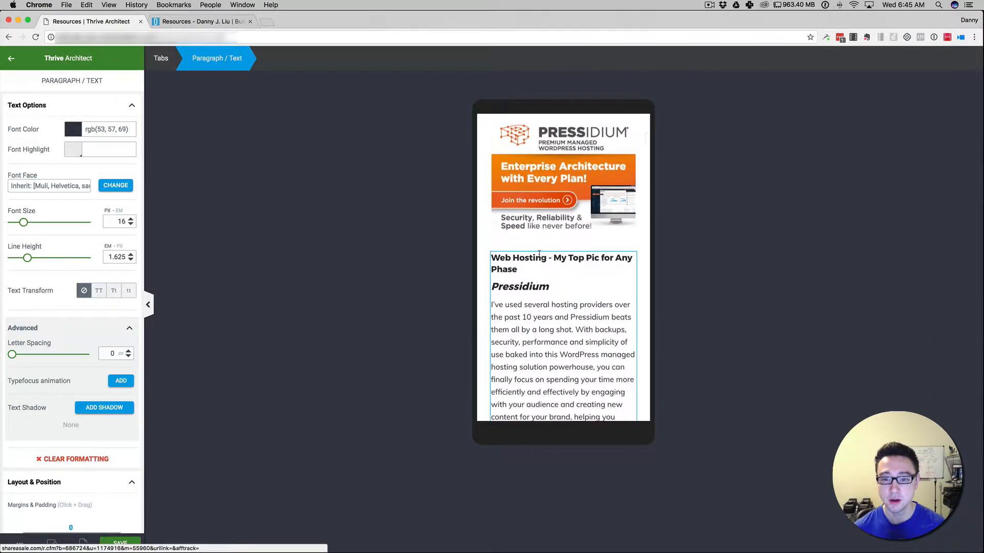
{"action": "scroll", "coordinate": [539, 255], "scroll_direction": "up", "scroll_amount": 4}
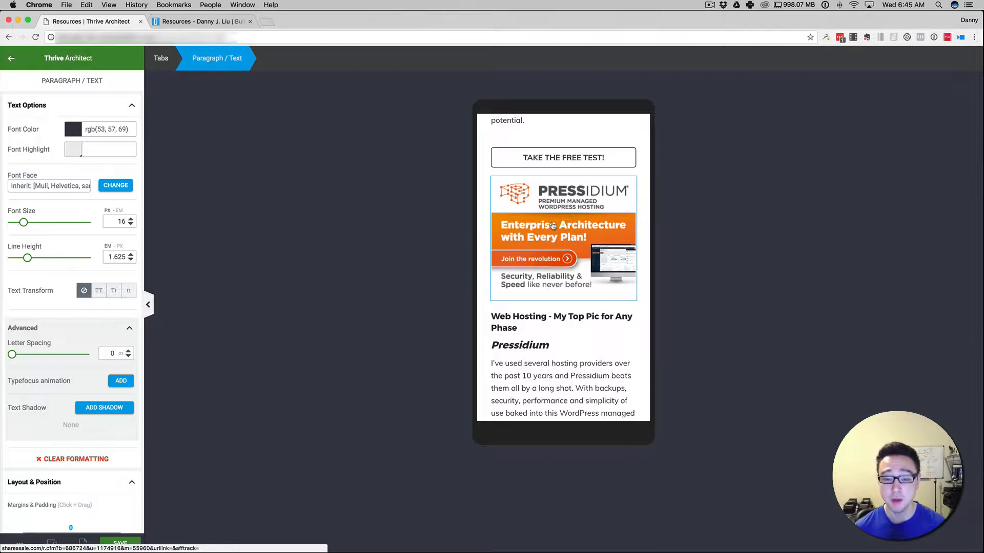
{"action": "scroll", "coordinate": [553, 227], "scroll_direction": "down", "scroll_amount": 3}
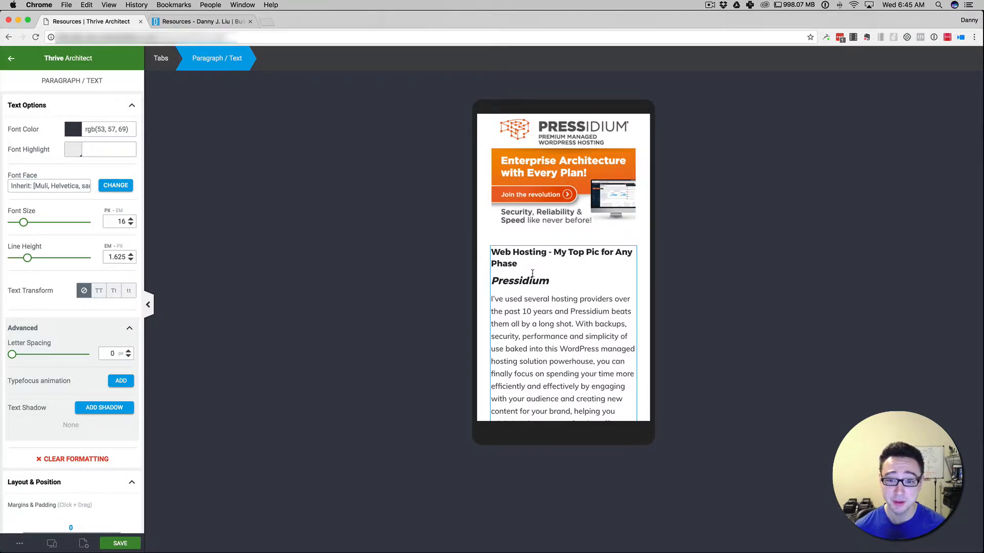
{"action": "scroll", "coordinate": [526, 270], "scroll_direction": "down", "scroll_amount": 6}
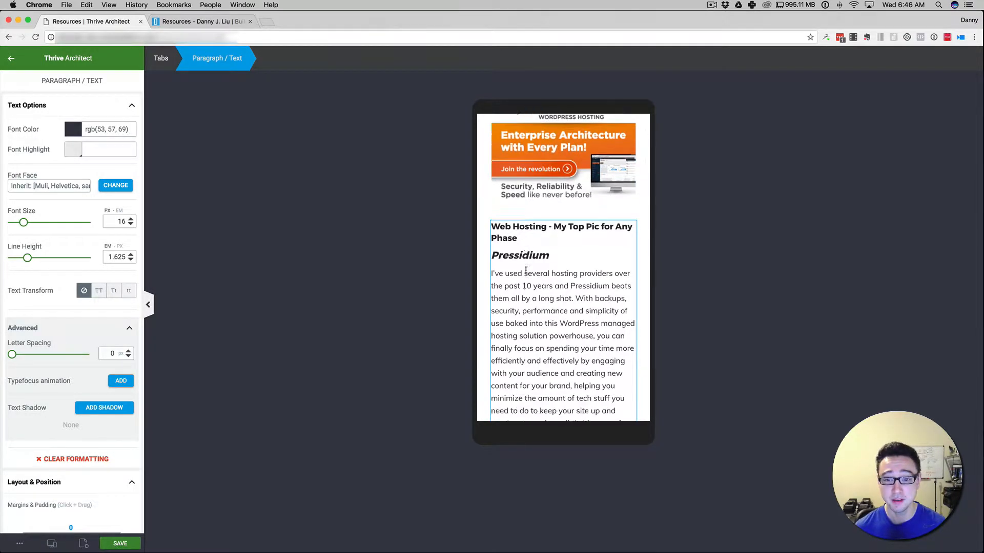
{"action": "scroll", "coordinate": [526, 270], "scroll_direction": "down", "scroll_amount": 2}
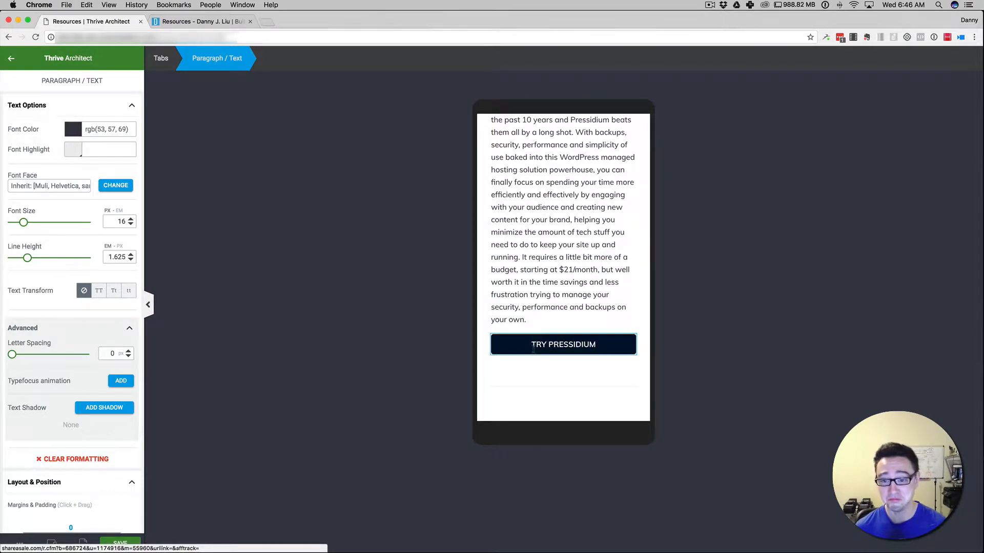
{"action": "scroll", "coordinate": [533, 349], "scroll_direction": "up", "scroll_amount": 1}
{"action": "scroll", "coordinate": [532, 350], "scroll_direction": "down", "scroll_amount": 1}
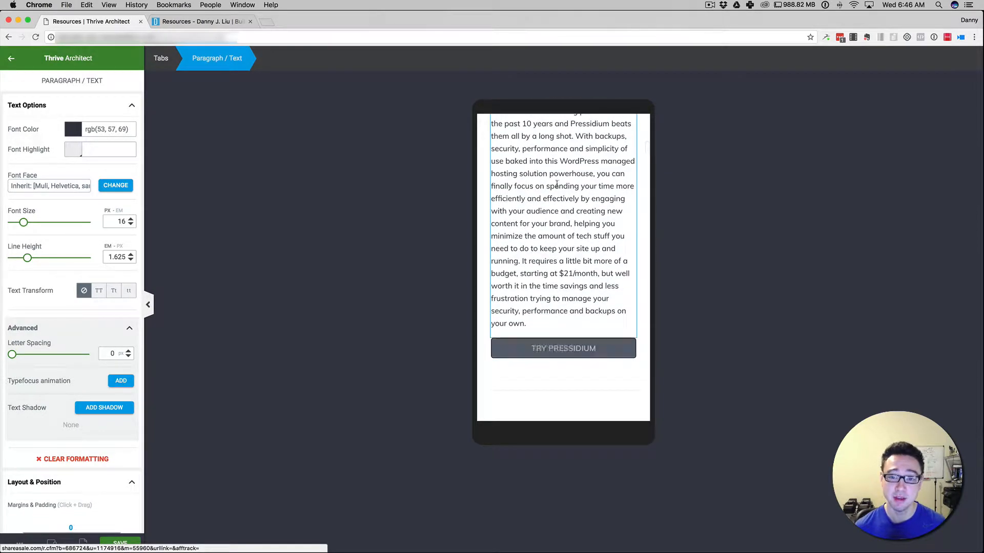
{"action": "scroll", "coordinate": [574, 381], "scroll_direction": "down", "scroll_amount": 20}
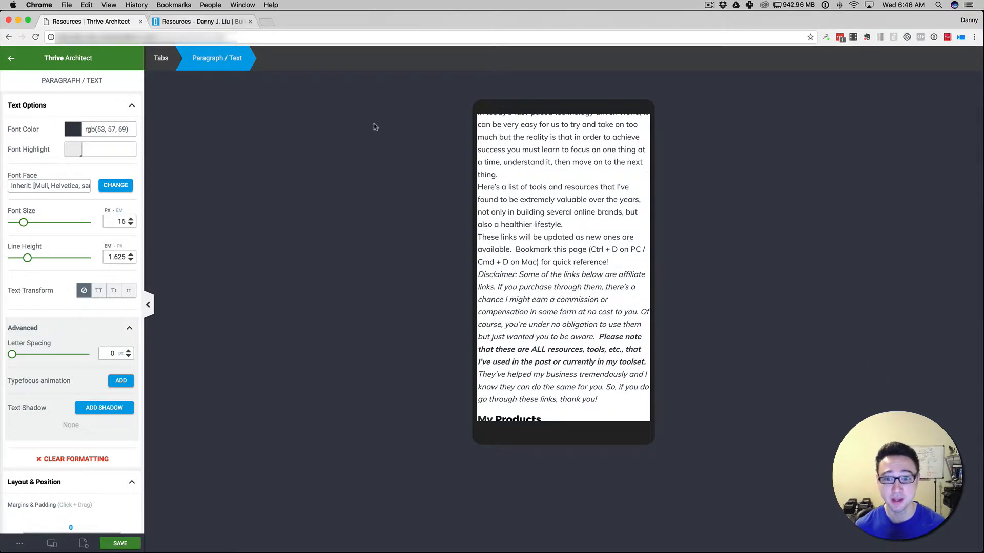
{"action": "scroll", "coordinate": [531, 349], "scroll_direction": "down", "scroll_amount": 1}
{"action": "scroll", "coordinate": [531, 349], "scroll_direction": "down", "scroll_amount": 5}
{"action": "scroll", "coordinate": [531, 350], "scroll_direction": "up", "scroll_amount": 20}
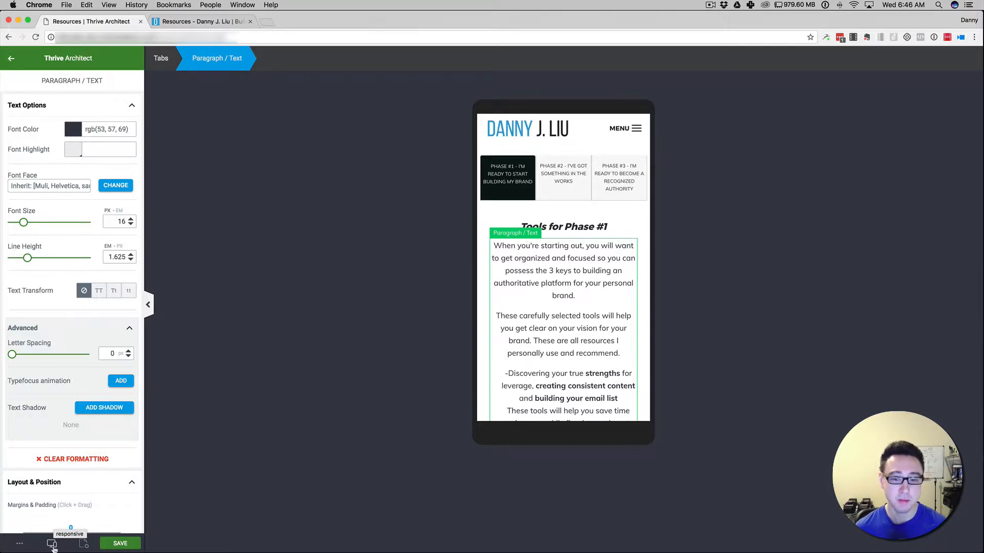
{"action": "scroll", "coordinate": [522, 340], "scroll_direction": "down", "scroll_amount": 10}
{"action": "scroll", "coordinate": [535, 334], "scroll_direction": "down", "scroll_amount": 2}
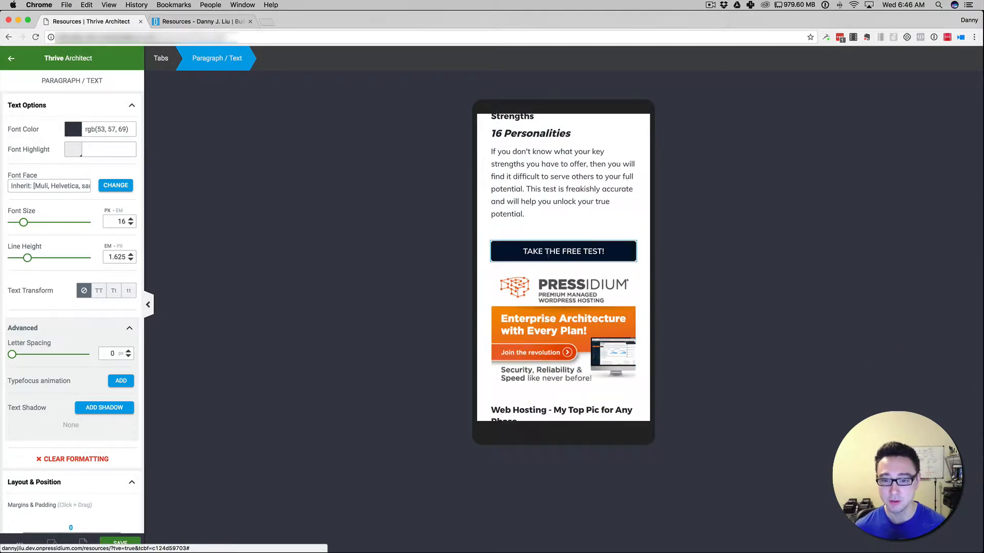
- Return the Resources page to the desktop layout and open the Phase #2 tab
{"action": "left_click", "coordinate": [52, 544]}
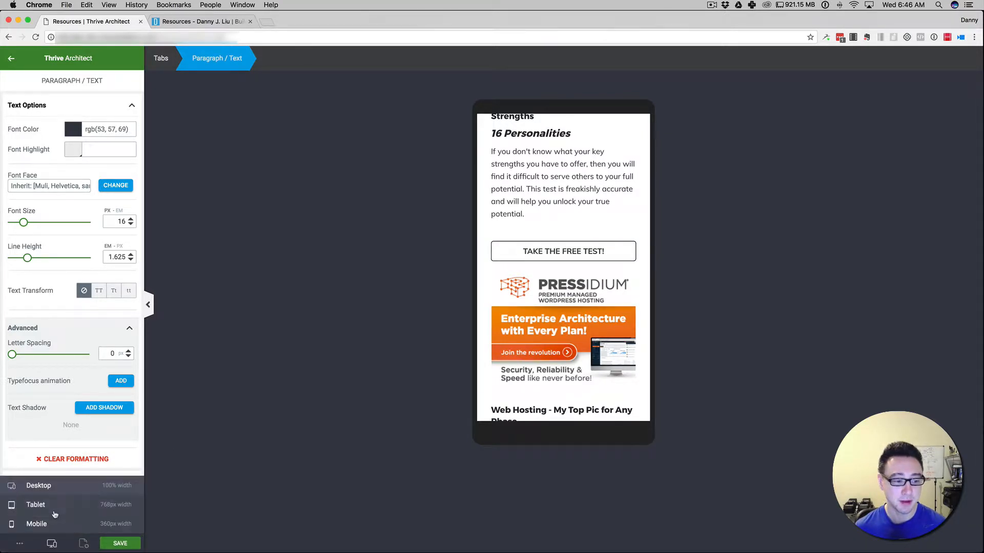
{"action": "left_click", "coordinate": [52, 485]}
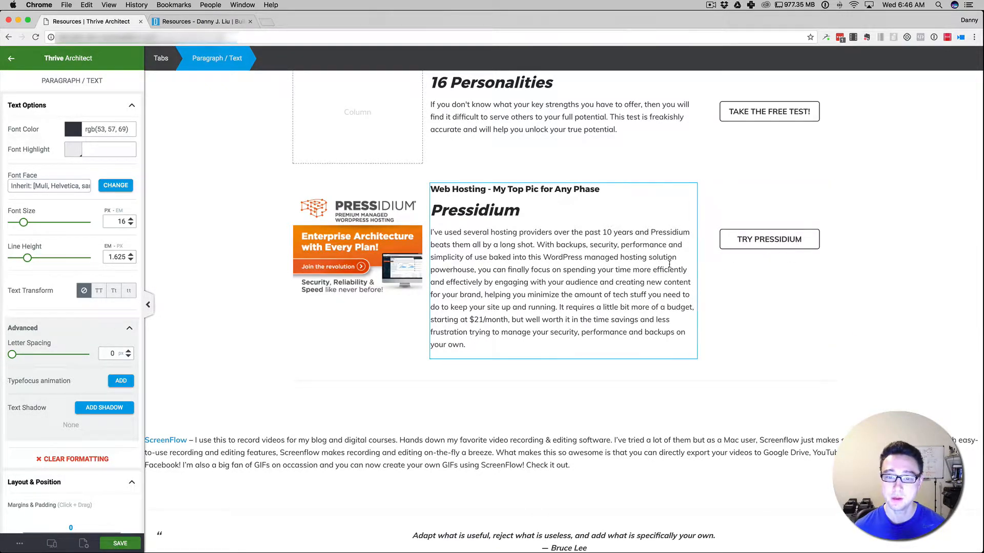
{"action": "scroll", "coordinate": [668, 263], "scroll_direction": "up", "scroll_amount": 3}
{"action": "scroll", "coordinate": [563, 231], "scroll_direction": "up", "scroll_amount": 3}
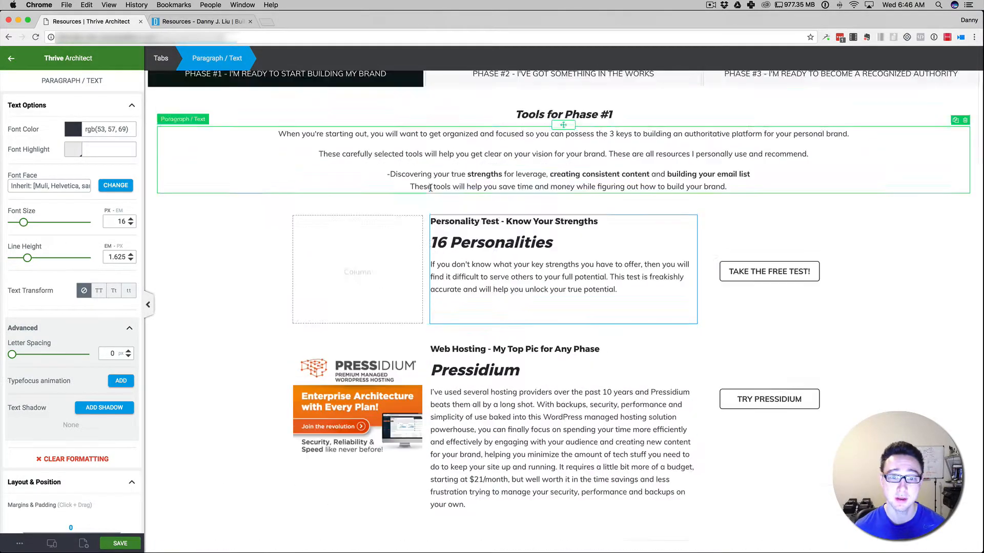
{"action": "left_click", "coordinate": [510, 146]}
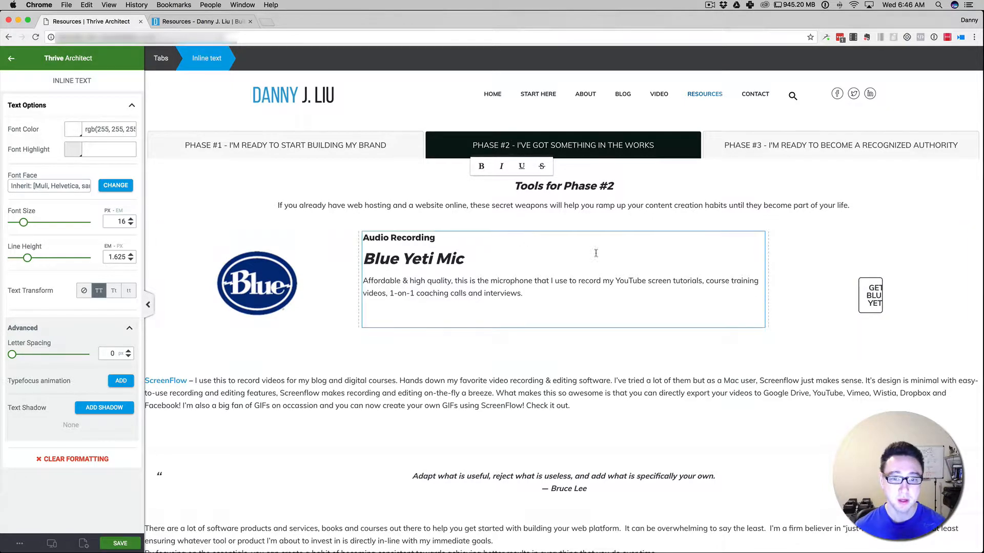
- Preview the Phase #2 tab in the tablet and mobile layouts, checking the Blue Yeti Mic listing and its button
{"action": "left_click", "coordinate": [53, 544]}
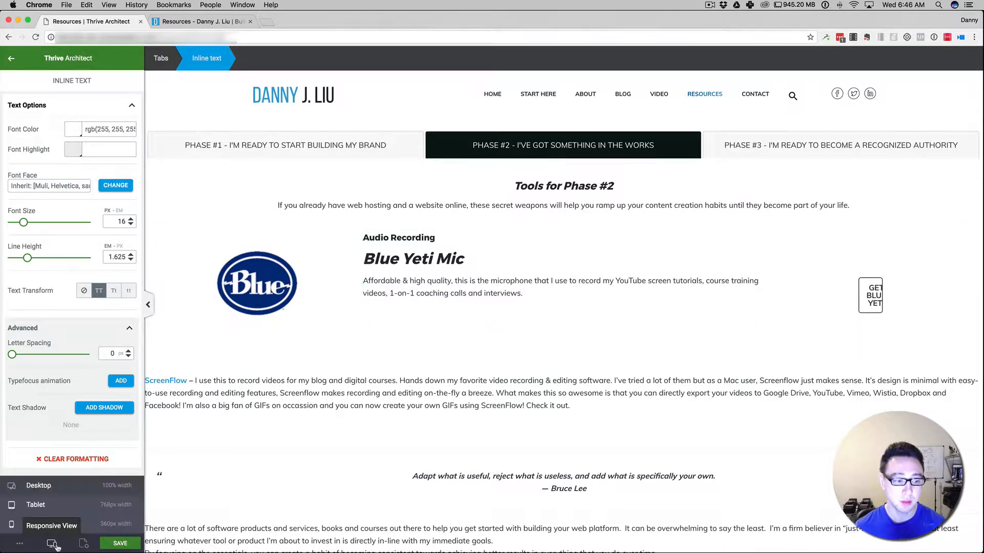
{"action": "left_click", "coordinate": [57, 506]}
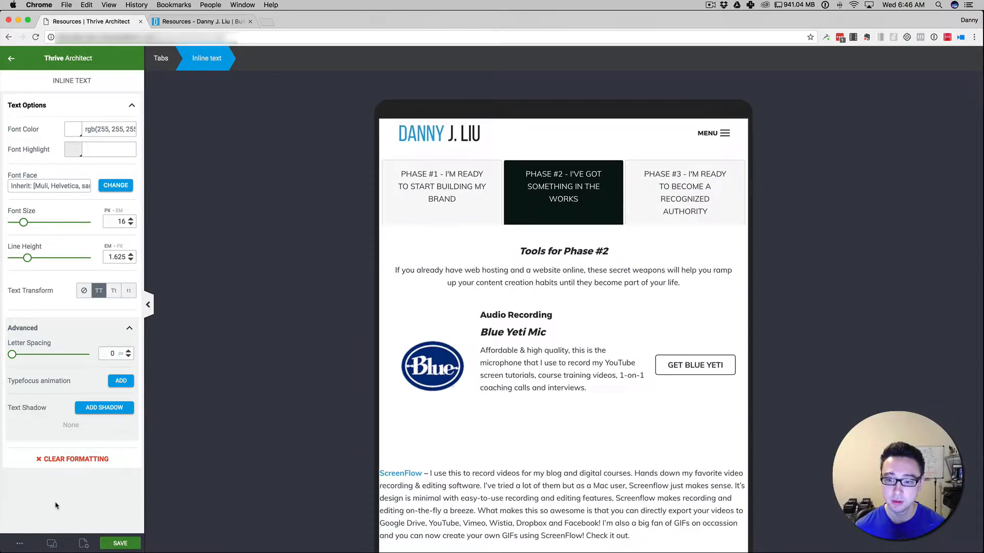
{"action": "left_click", "coordinate": [53, 545]}
{"action": "left_click", "coordinate": [55, 527]}
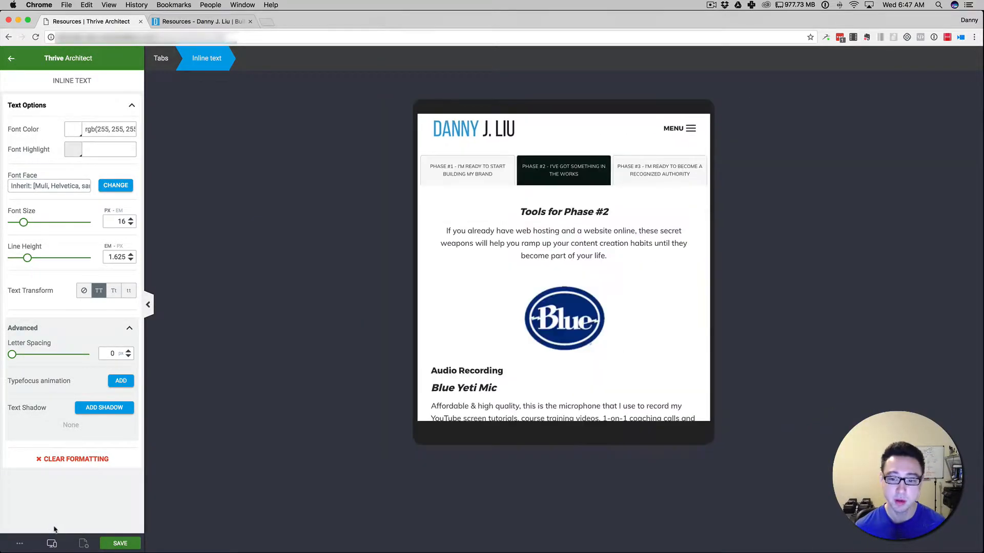
{"action": "scroll", "coordinate": [593, 299], "scroll_direction": "down", "scroll_amount": 4}
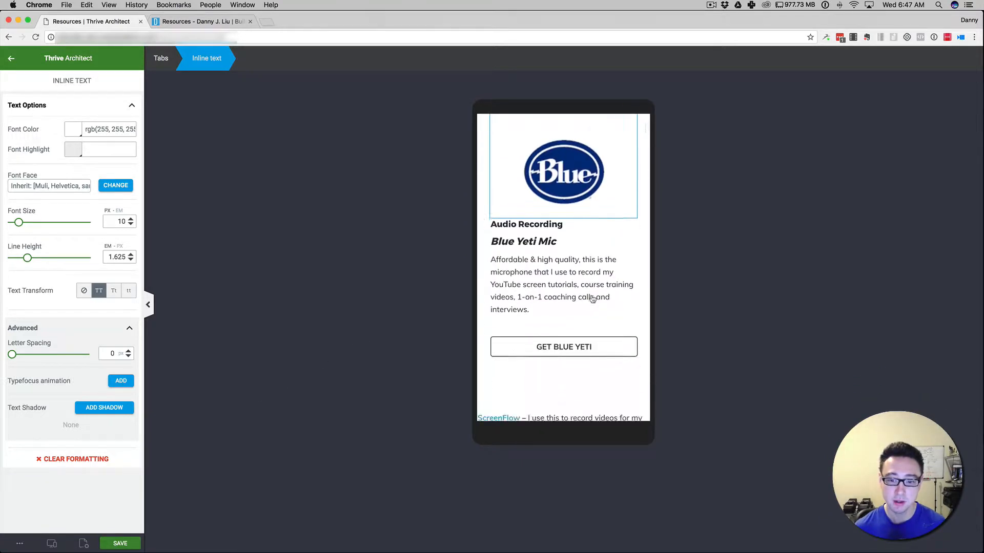
{"action": "scroll", "coordinate": [592, 299], "scroll_direction": "down", "scroll_amount": 2}
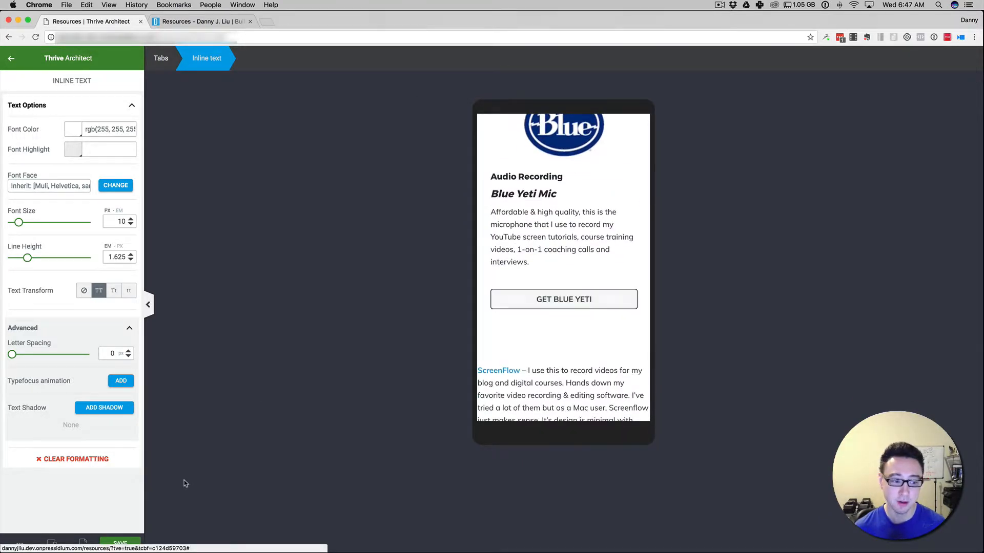
- Return to the desktop layout and compare the Get Blue Yeti button's settings with those of the Phase #1 Take the Free Test button
{"action": "left_click", "coordinate": [52, 544]}
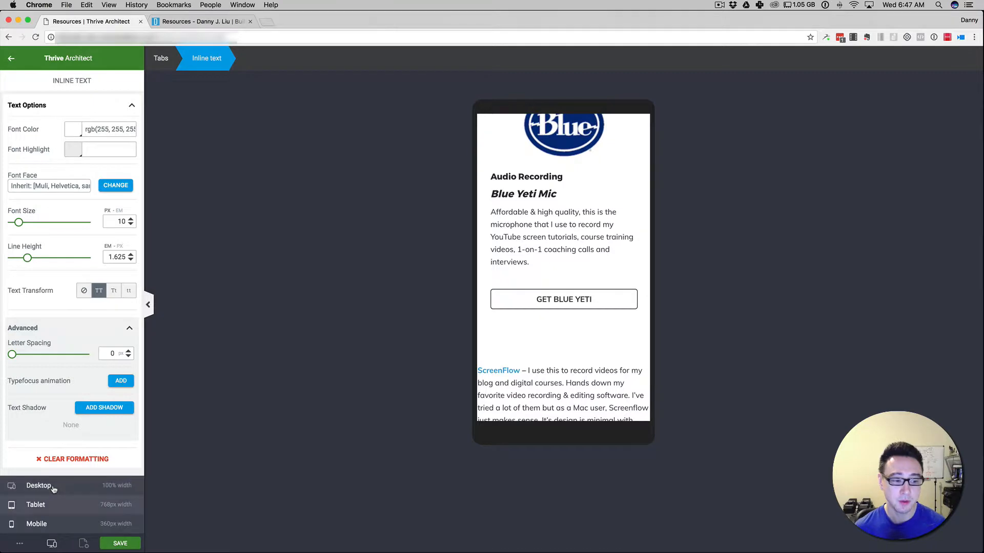
{"action": "left_click", "coordinate": [53, 489]}
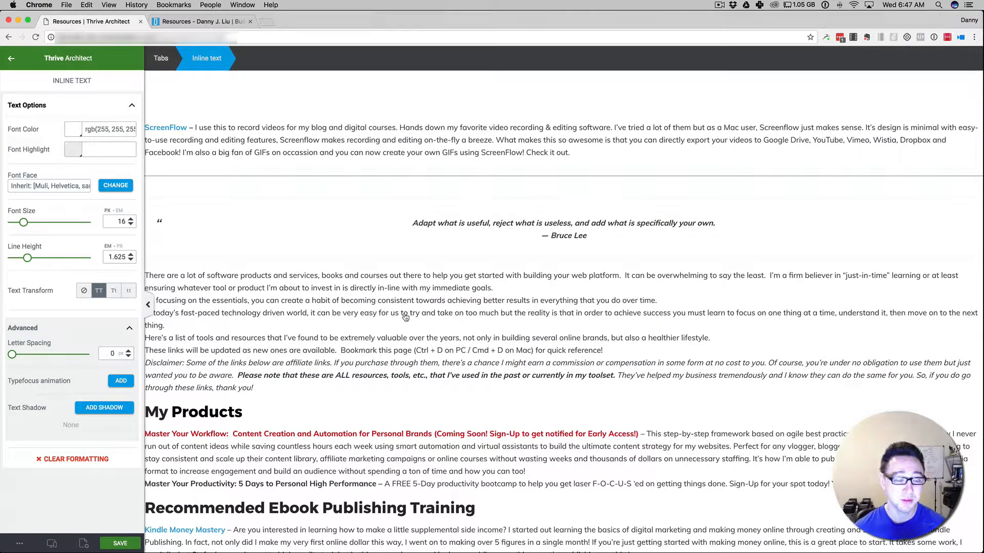
{"action": "scroll", "coordinate": [405, 317], "scroll_direction": "up", "scroll_amount": 5}
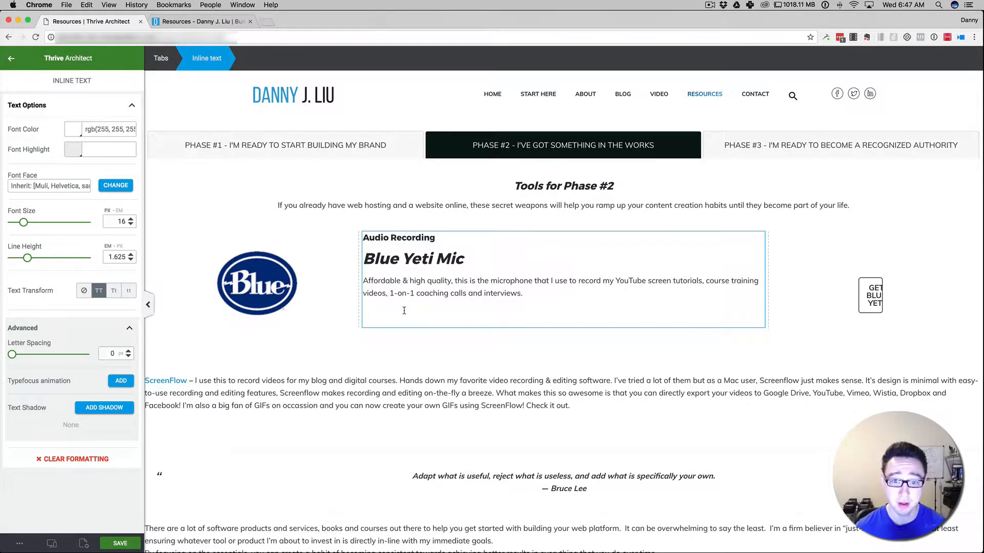
{"action": "left_click", "coordinate": [864, 289]}
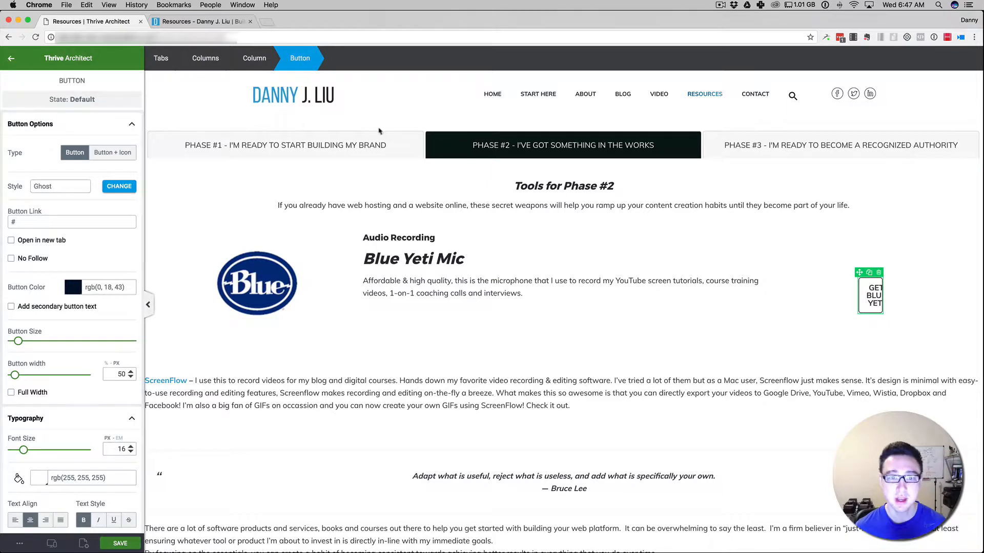
{"action": "left_click", "coordinate": [362, 148]}
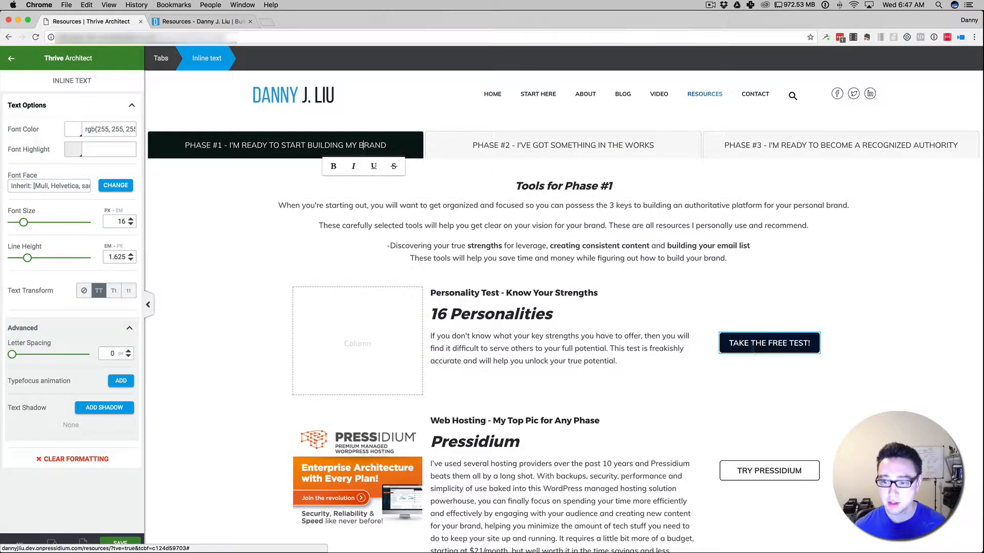
{"action": "left_click", "coordinate": [724, 353]}
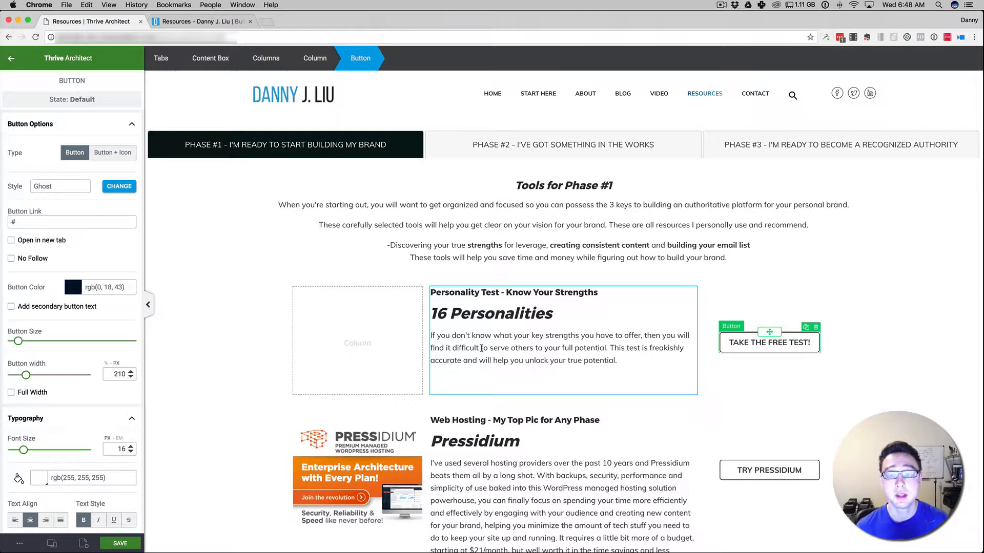
- Look over the Phase #1 listings and the page content below the tabs in the desktop layout
{"action": "scroll", "coordinate": [481, 348], "scroll_direction": "down", "scroll_amount": 2}
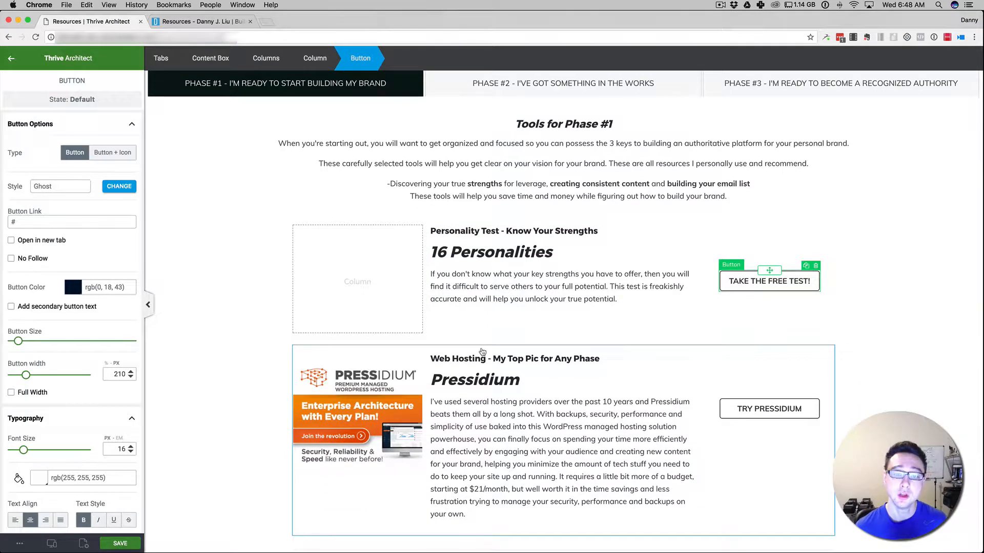
{"action": "scroll", "coordinate": [483, 352], "scroll_direction": "down", "scroll_amount": 10}
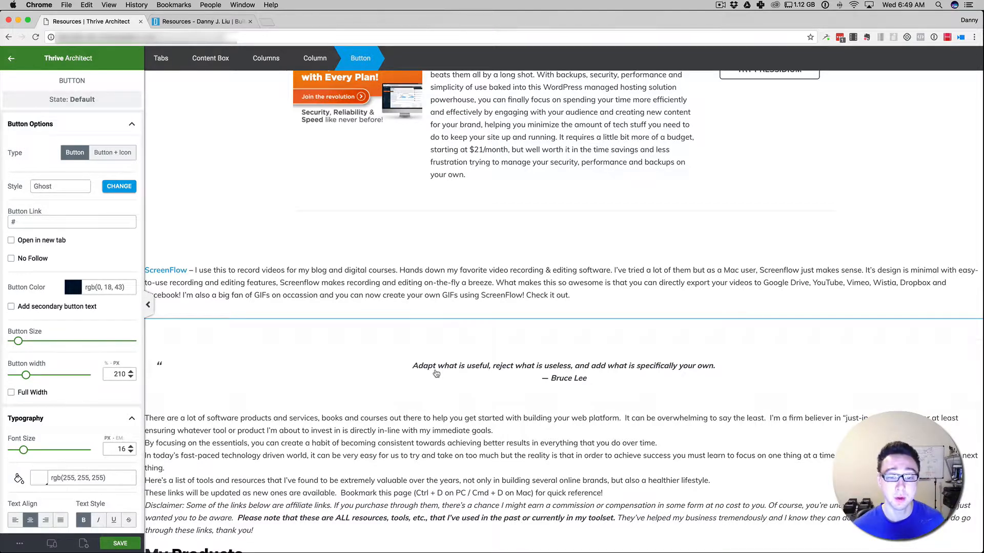
{"action": "scroll", "coordinate": [436, 374], "scroll_direction": "up", "scroll_amount": 10}
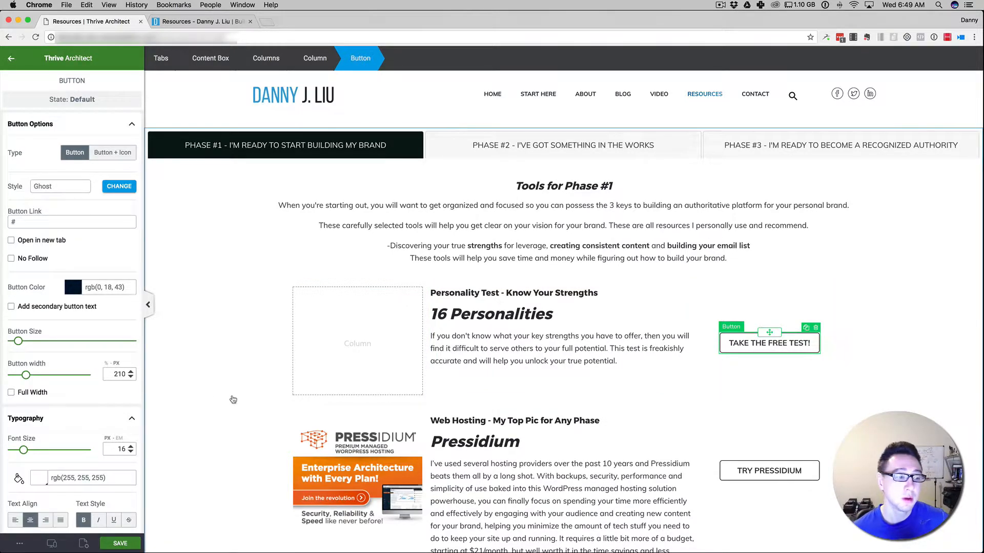
- Set the width of the Get Blue Yeti button in the Phase #2 tab to 210 px
{"action": "left_click", "coordinate": [640, 147]}
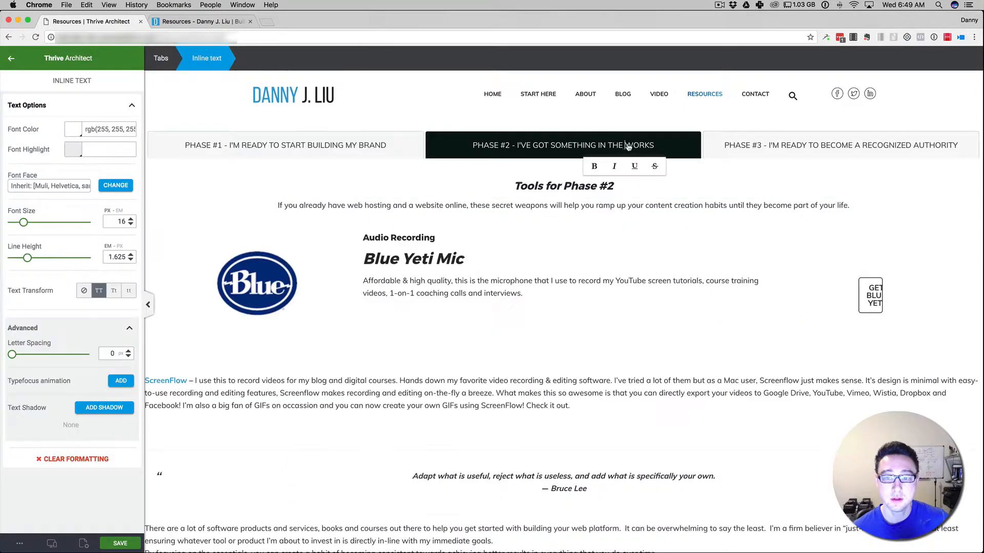
{"action": "left_click", "coordinate": [863, 306]}
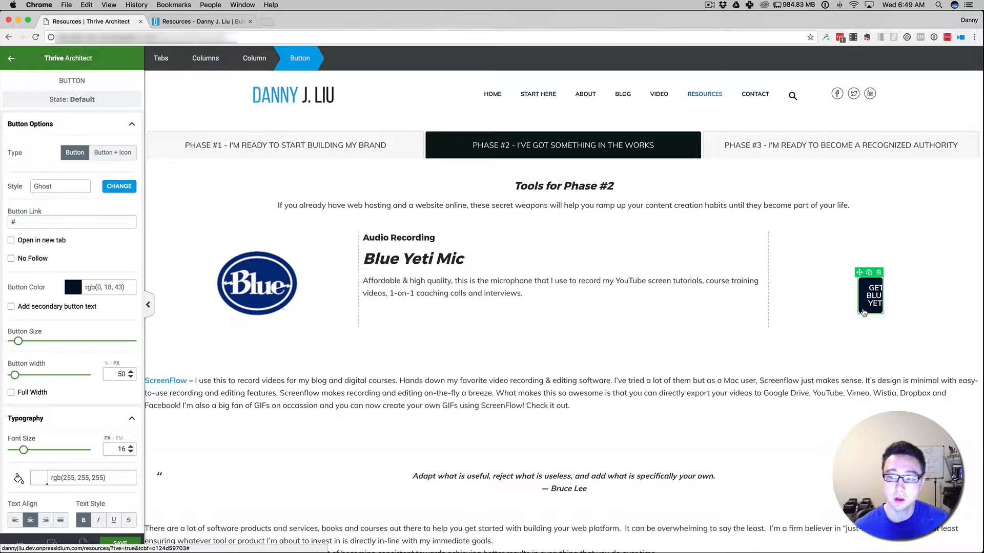
{"action": "scroll", "coordinate": [663, 303], "scroll_direction": "right", "scroll_amount": 5}
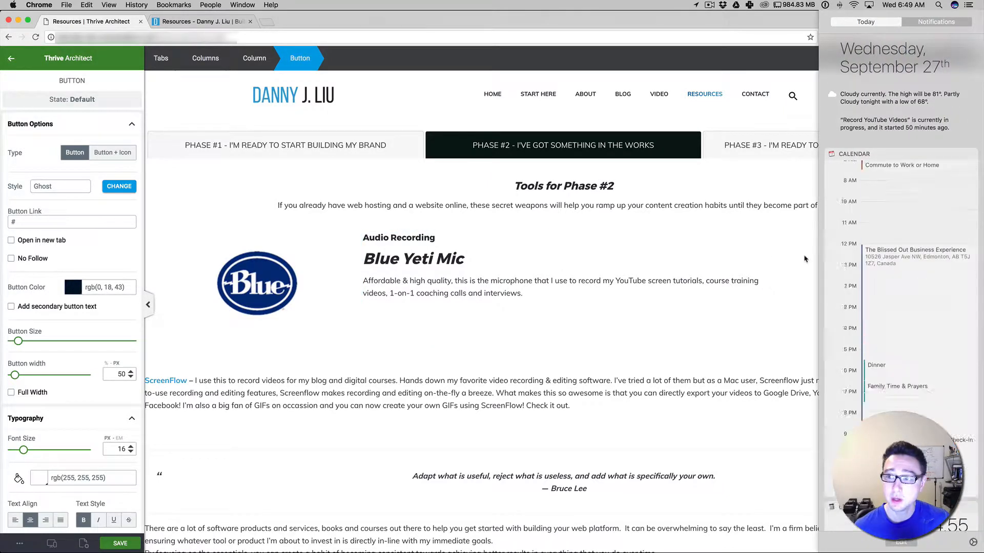
{"action": "left_click", "coordinate": [766, 127]}
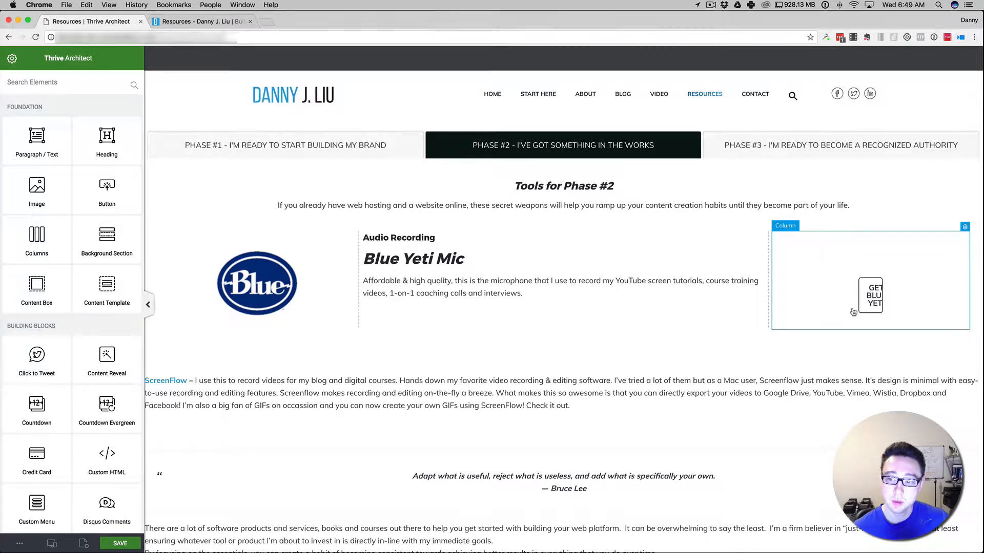
{"action": "left_click", "coordinate": [869, 312]}
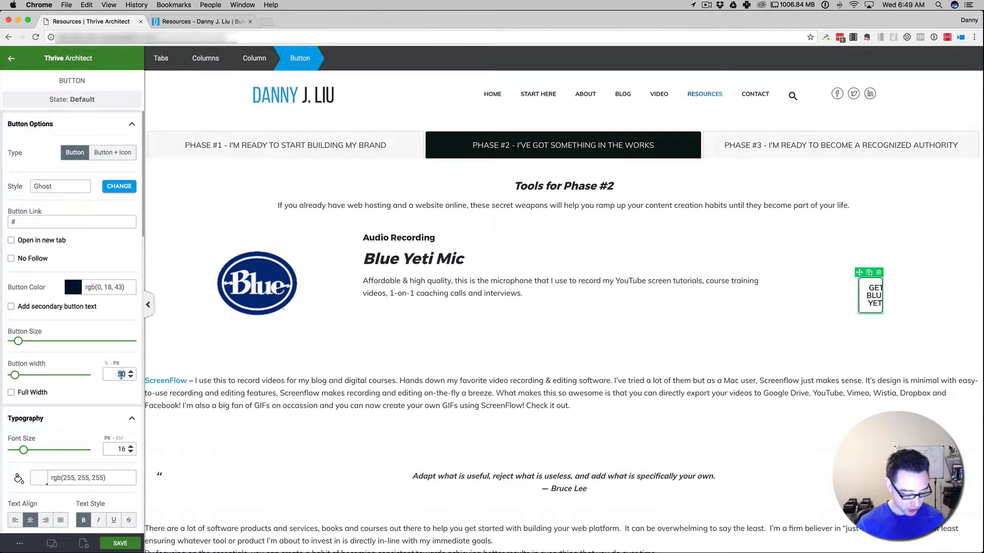
{"action": "type", "text": "210"}
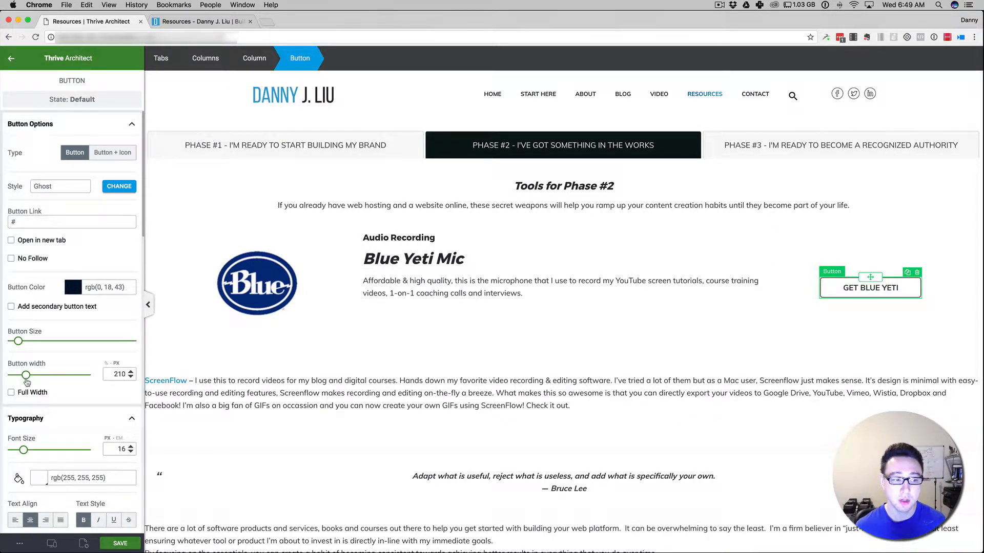
- Try widening the Get Blue Yeti button to 272 px, set its width back to 210 px, and save the page
{"action": "left_click_drag", "start_coordinate": [26, 381], "coordinate": [30, 381]}
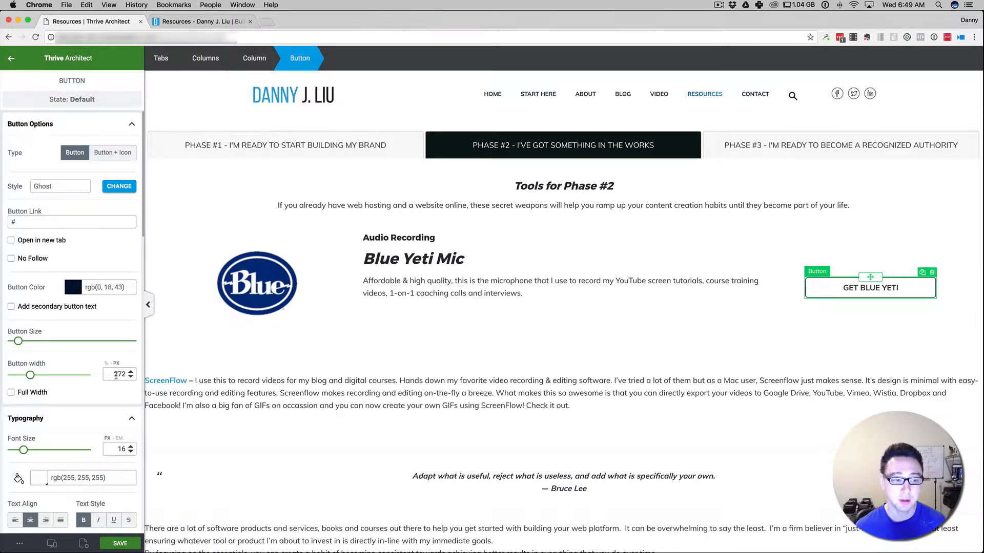
{"action": "double_click", "coordinate": [115, 374]}
{"action": "type", "text": "210"}
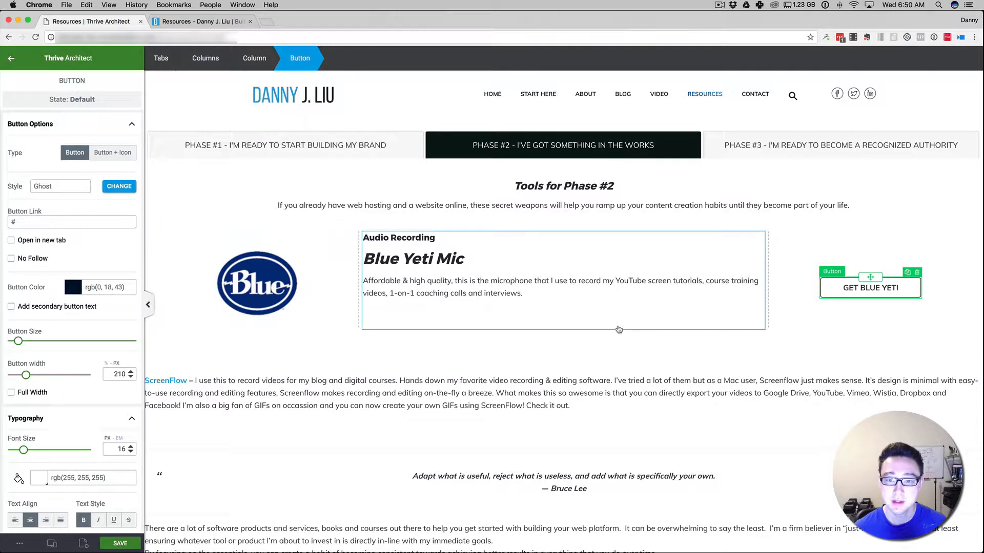
{"action": "left_click", "coordinate": [129, 545]}
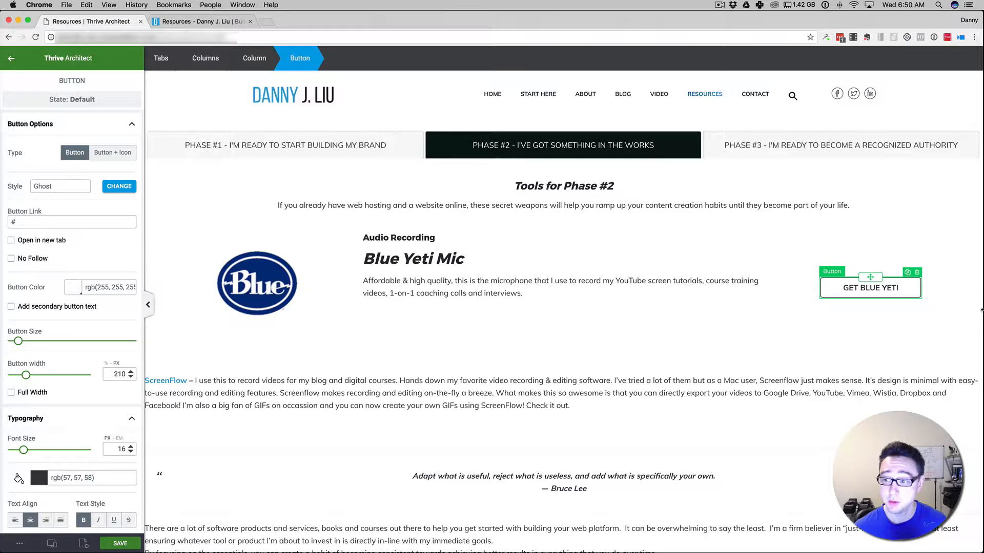
- Check the resized Get Blue Yeti button in the tablet layout and the Phase #2 tab in the mobile layout, and return to desktop
{"action": "left_click", "coordinate": [52, 544]}
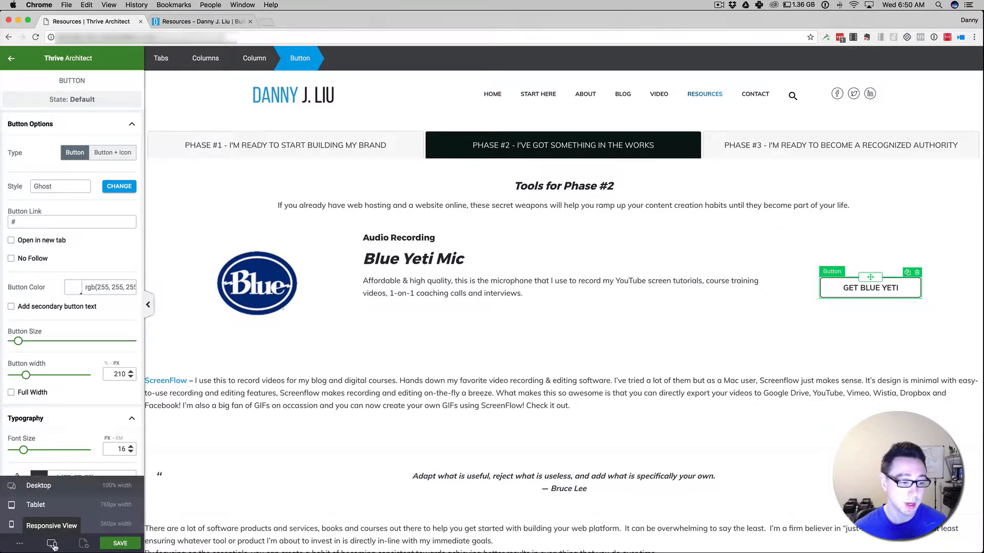
{"action": "left_click", "coordinate": [35, 505]}
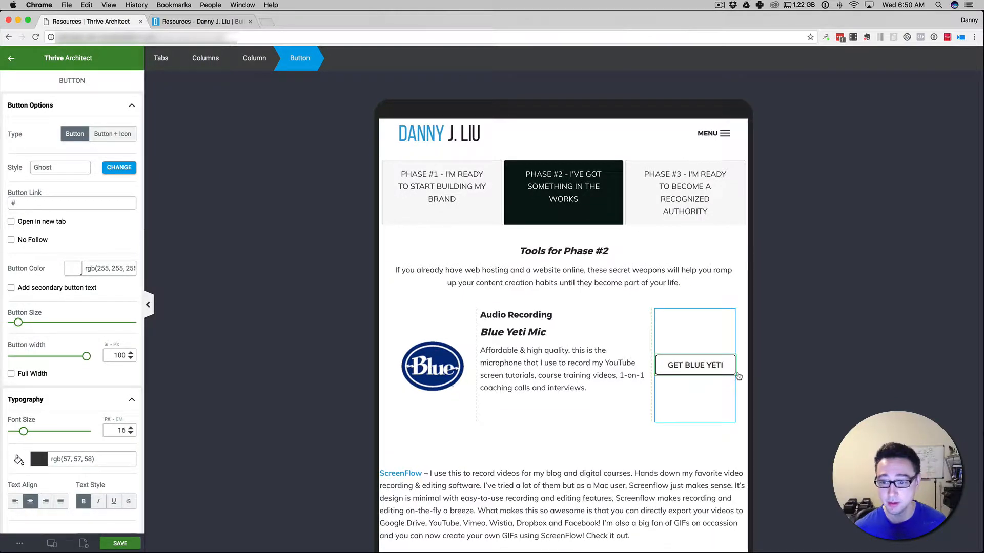
{"action": "left_click", "coordinate": [52, 544]}
{"action": "left_click", "coordinate": [36, 522]}
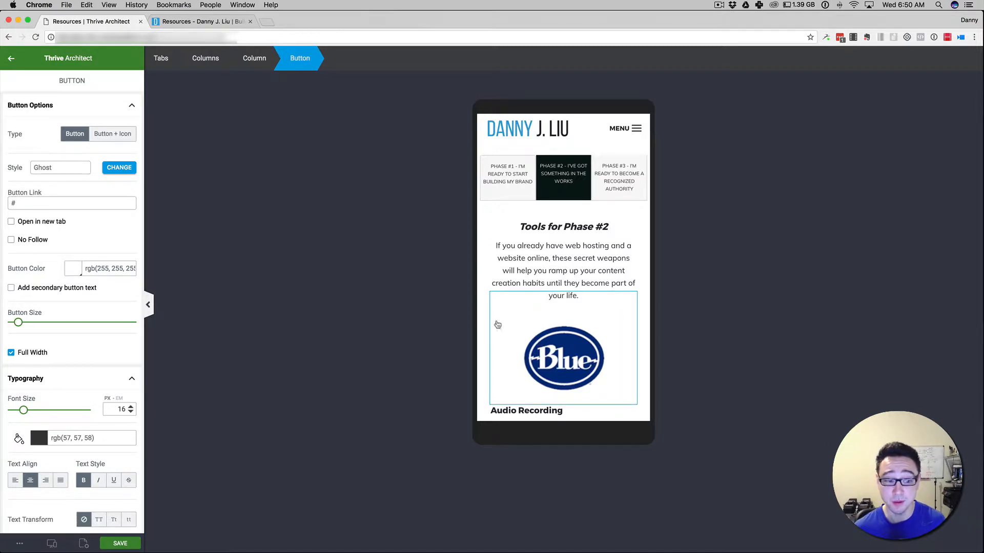
{"action": "left_click", "coordinate": [52, 544]}
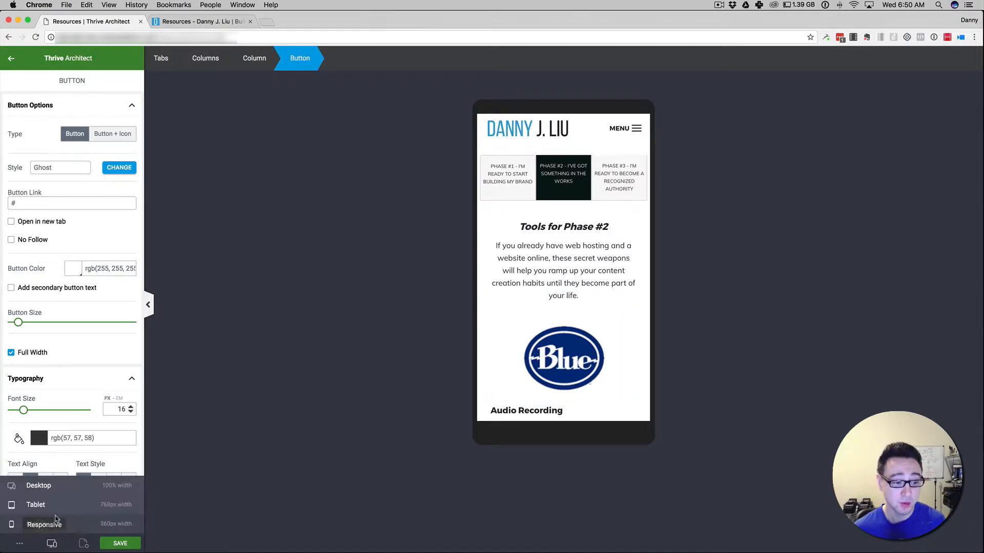
{"action": "left_click", "coordinate": [49, 488]}
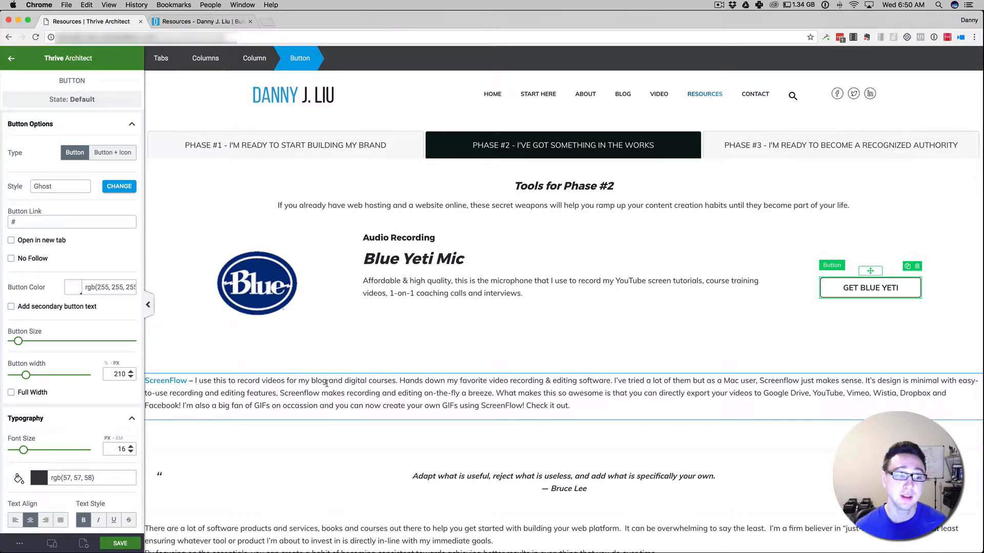
{"action": "scroll", "coordinate": [196, 463], "scroll_direction": "down", "scroll_amount": 5}
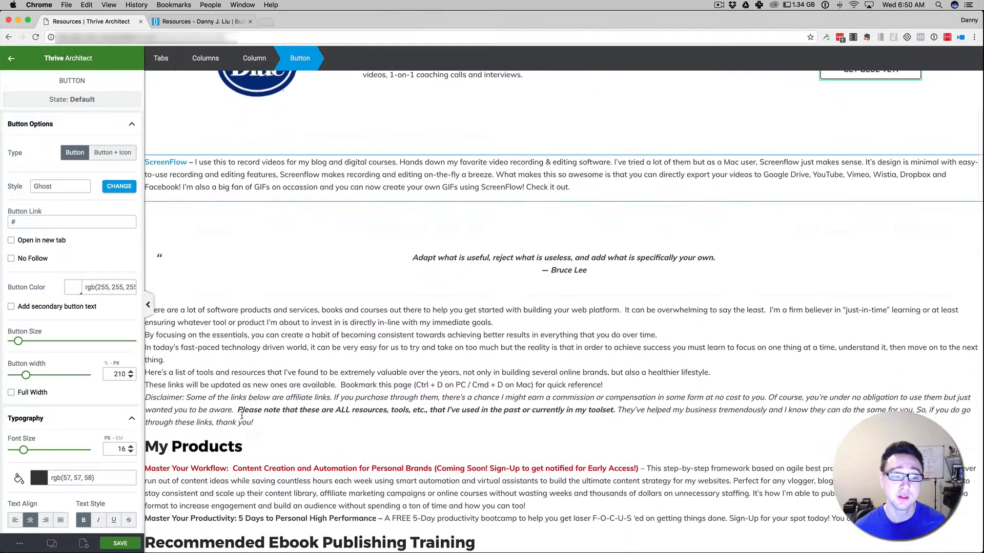
{"action": "key", "text": "super+alt+i"}
{"action": "left_click", "coordinate": [485, 323]}
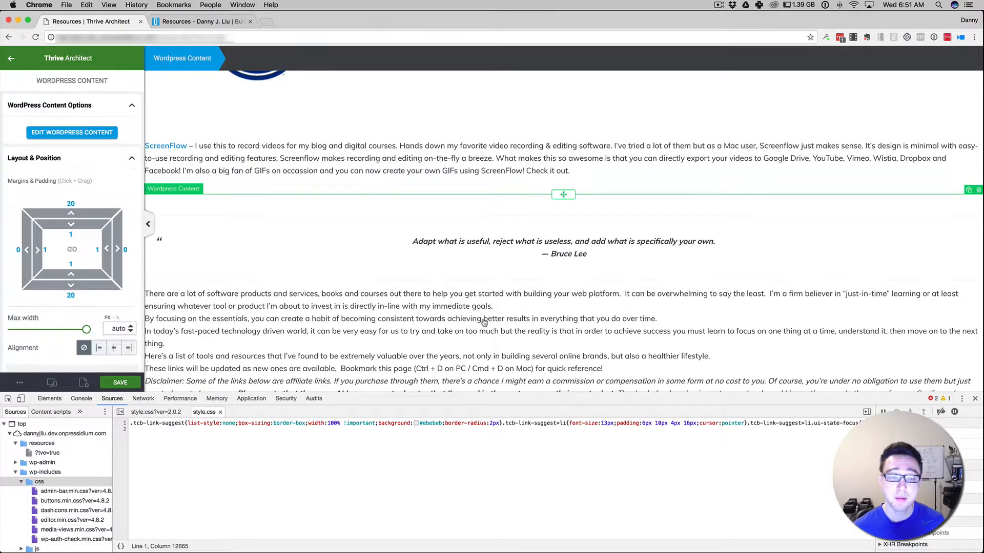
{"action": "left_click", "coordinate": [974, 398]}
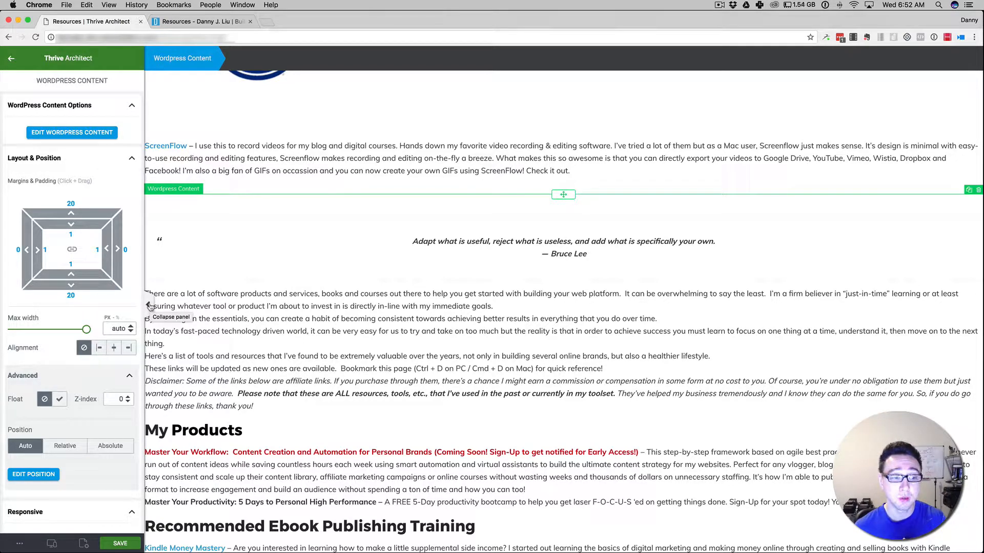
{"action": "scroll", "coordinate": [266, 252], "scroll_direction": "up", "scroll_amount": 5}
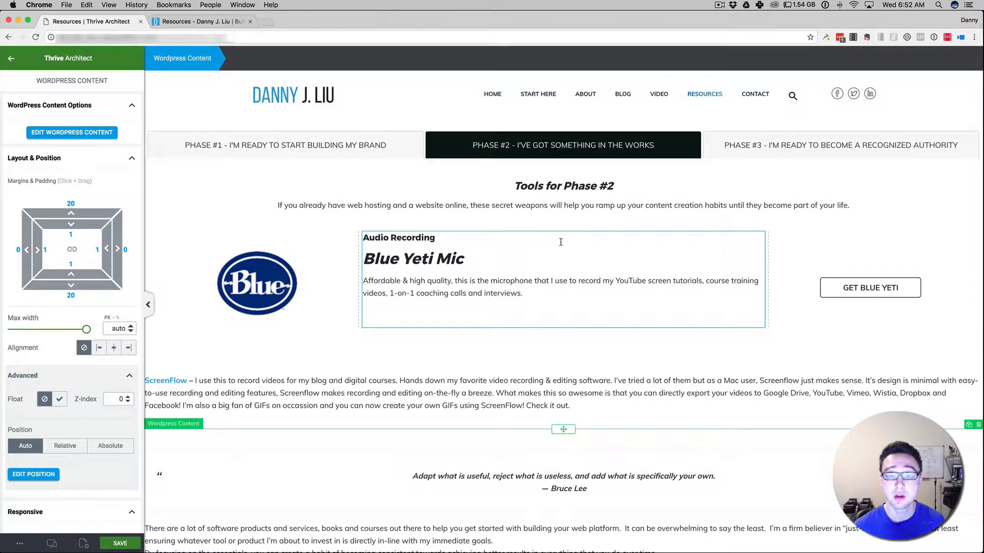
{"action": "left_click", "coordinate": [561, 242]}
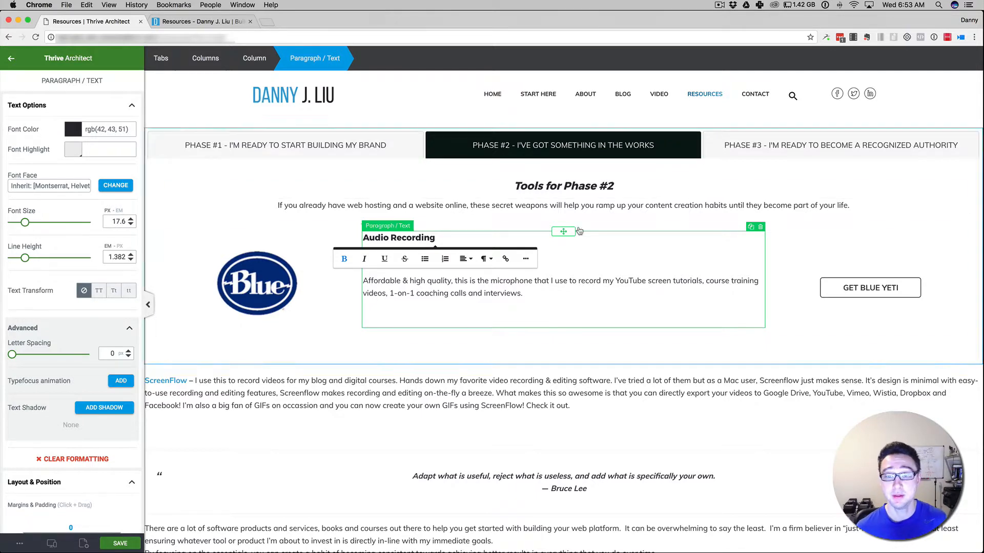
{"action": "left_click", "coordinate": [591, 252]}
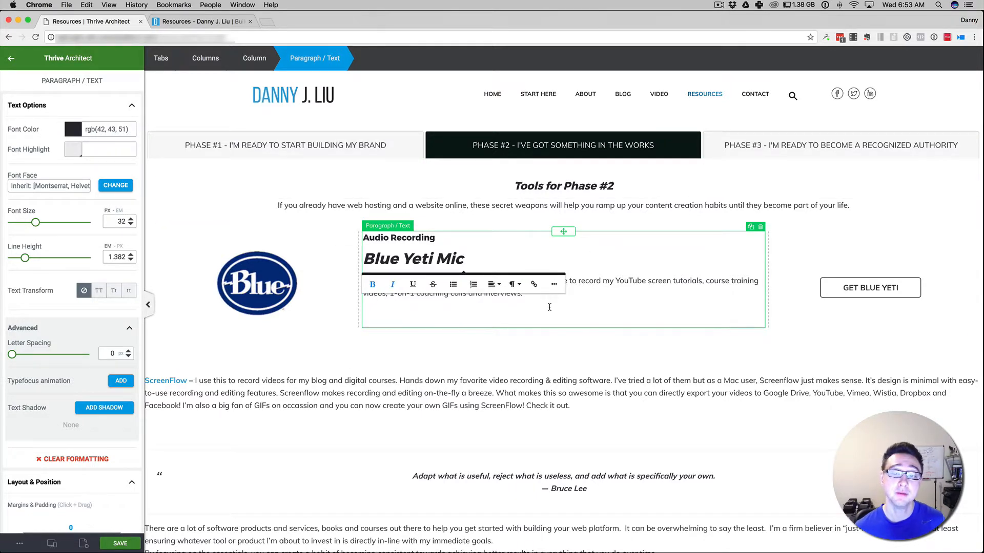